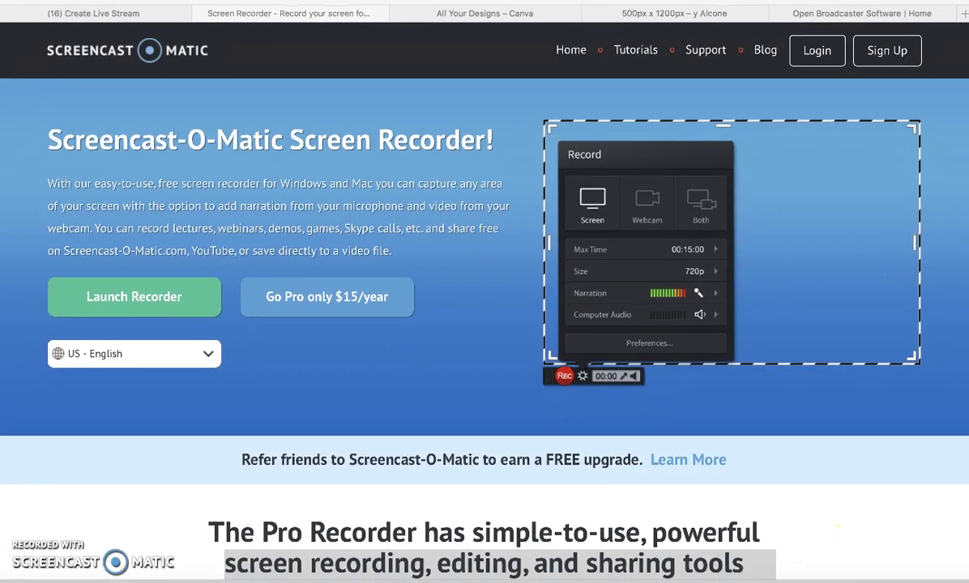
Step: Look over the Screencast-O-Matic and Open Broadcaster Software pages in Safari, then bring OBS Studio forward
{"action": "key", "text": "super+Tab"}
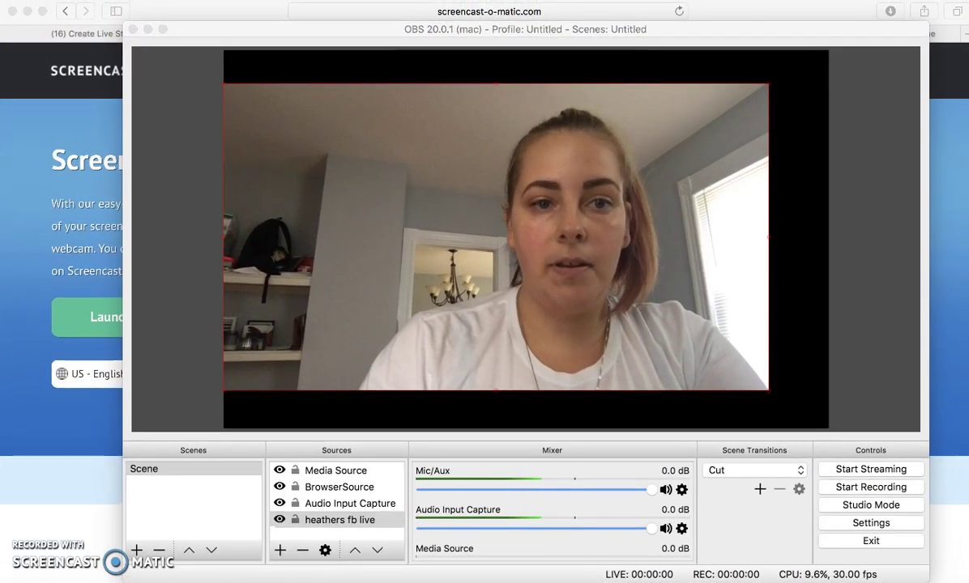
{"action": "left_click", "coordinate": [233, 13]}
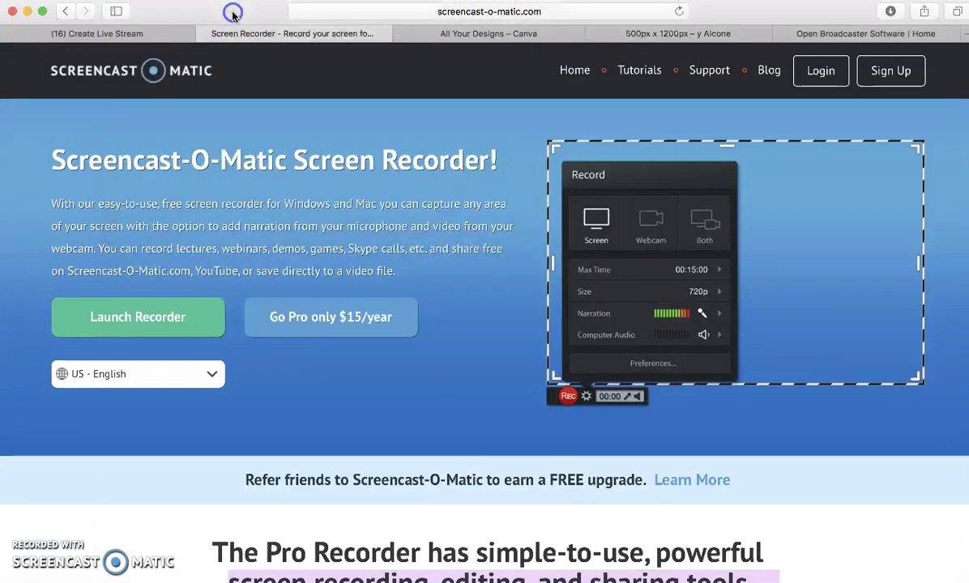
{"action": "left_click", "coordinate": [377, 12]}
{"action": "left_click", "coordinate": [898, 35]}
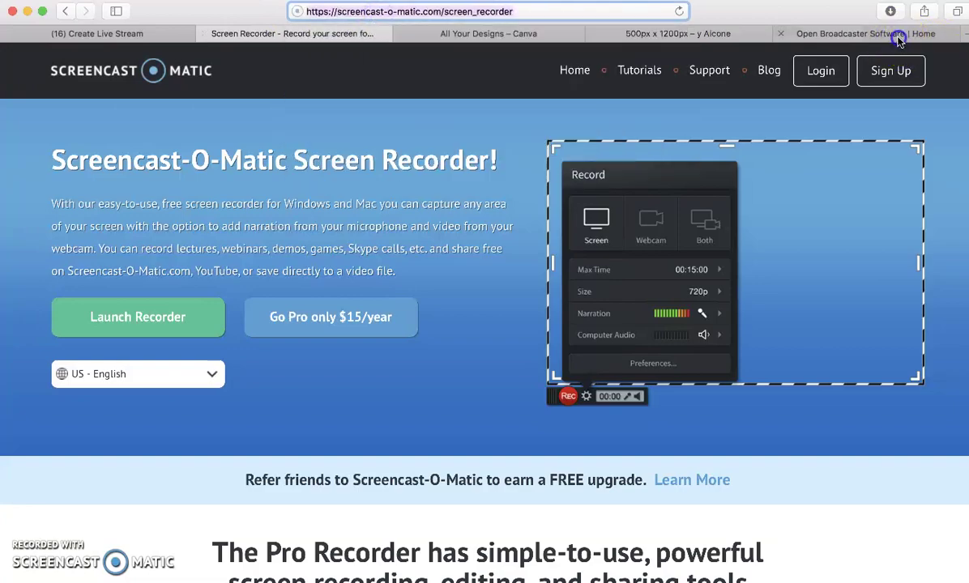
{"action": "left_click", "coordinate": [509, 13]}
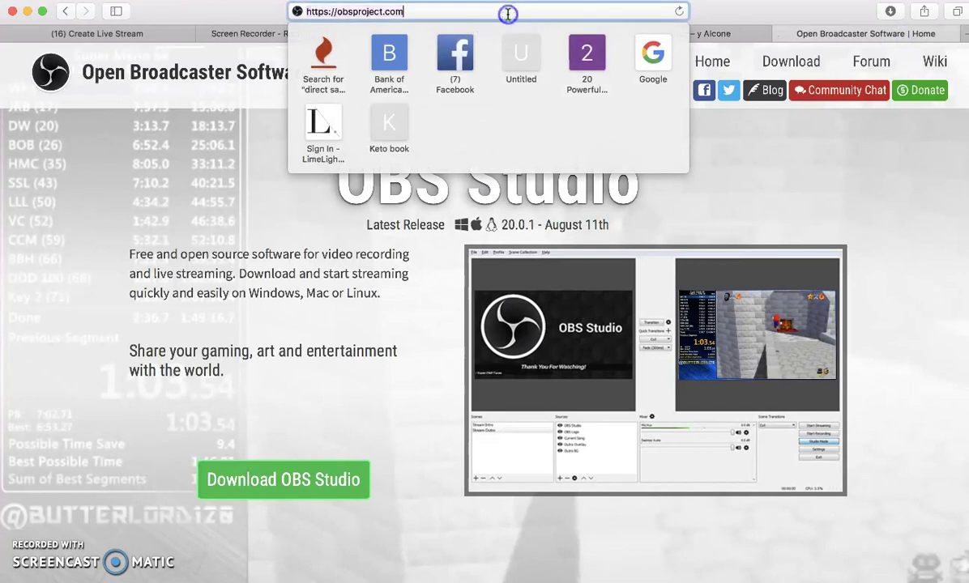
{"action": "left_click", "coordinate": [752, 172]}
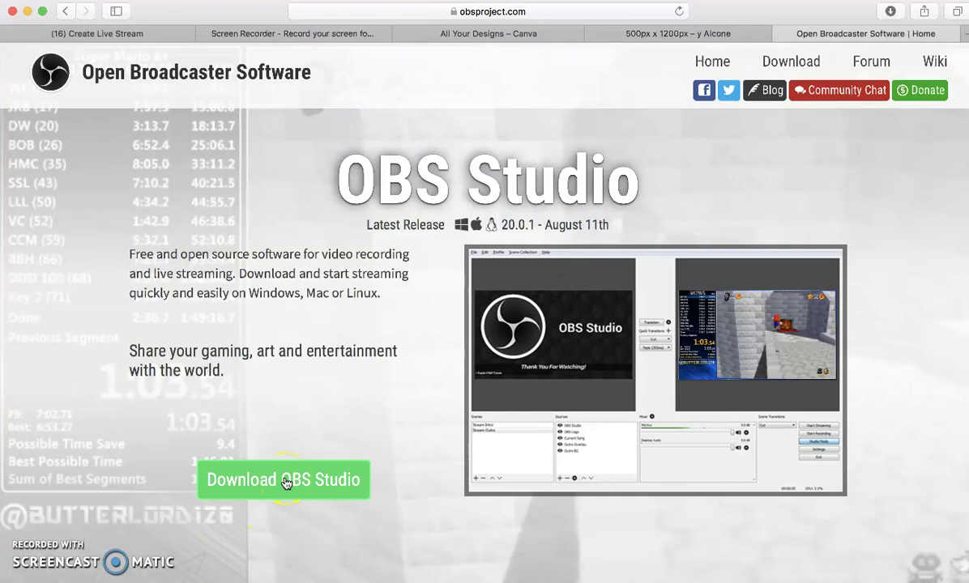
{"action": "left_click", "coordinate": [278, 274]}
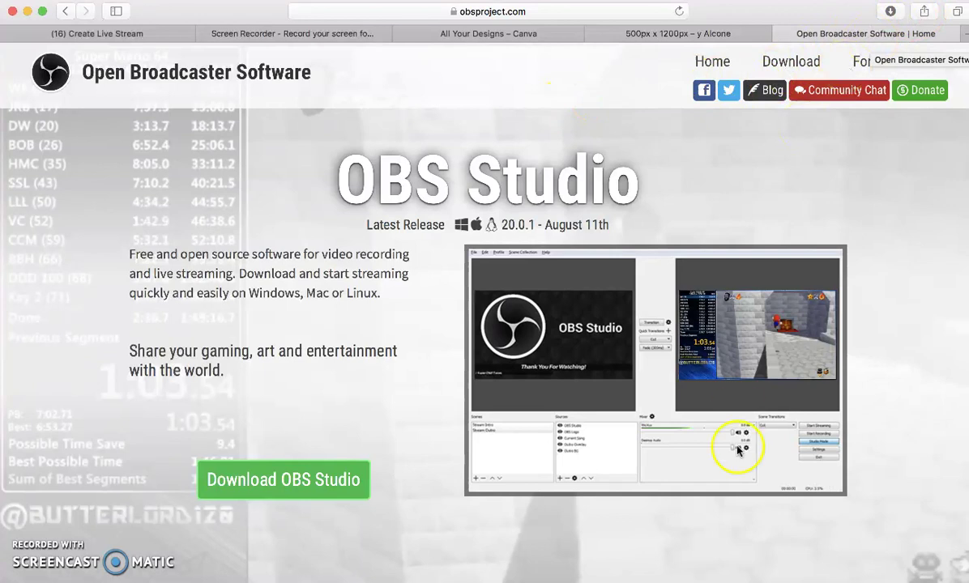
{"action": "key", "text": "super+Tab"}
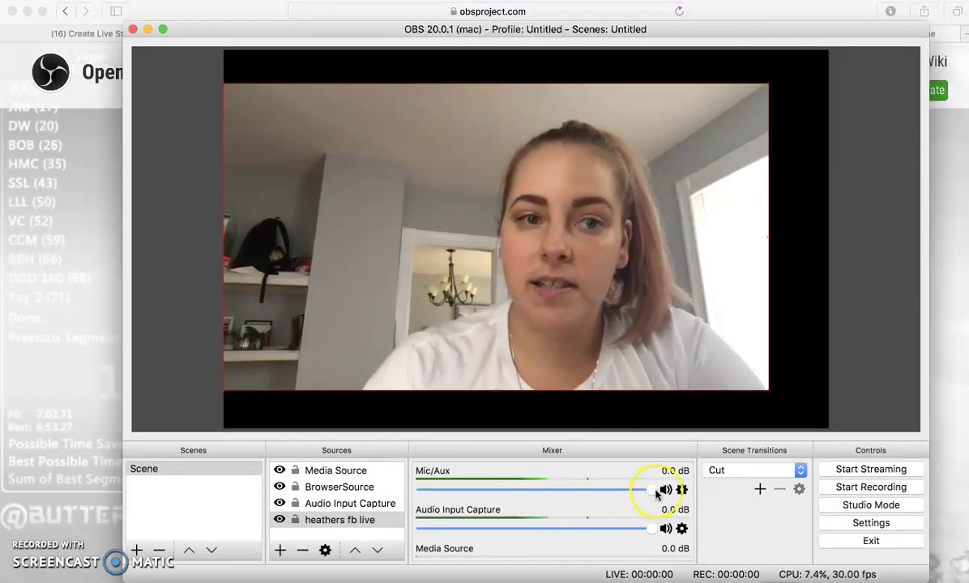
Step: Open the Sources add menu listing types from Audio Input Capture to Window Capture
{"action": "left_click", "coordinate": [547, 191]}
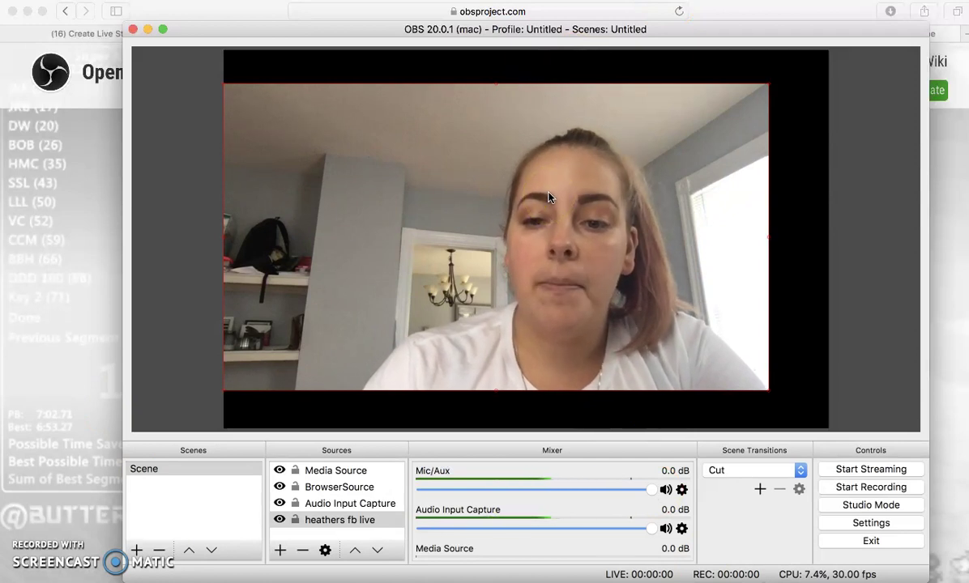
{"action": "left_click", "coordinate": [642, 387]}
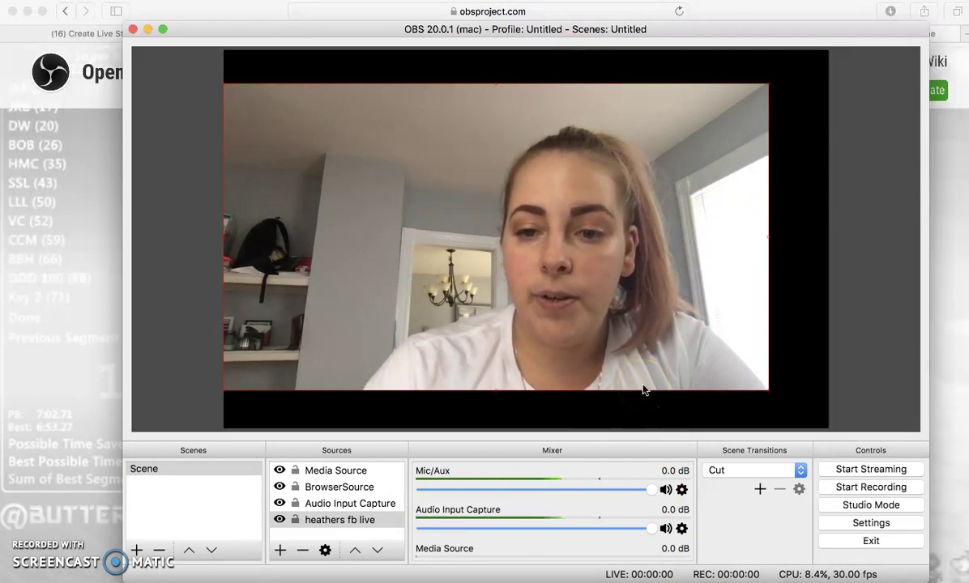
{"action": "left_click", "coordinate": [490, 525]}
{"action": "left_click", "coordinate": [351, 508]}
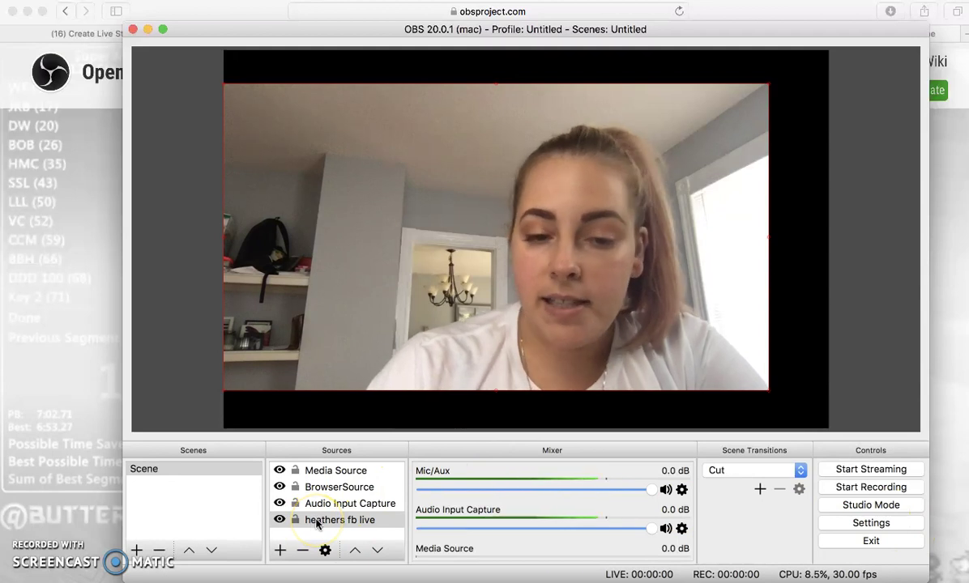
{"action": "left_click", "coordinate": [281, 550]}
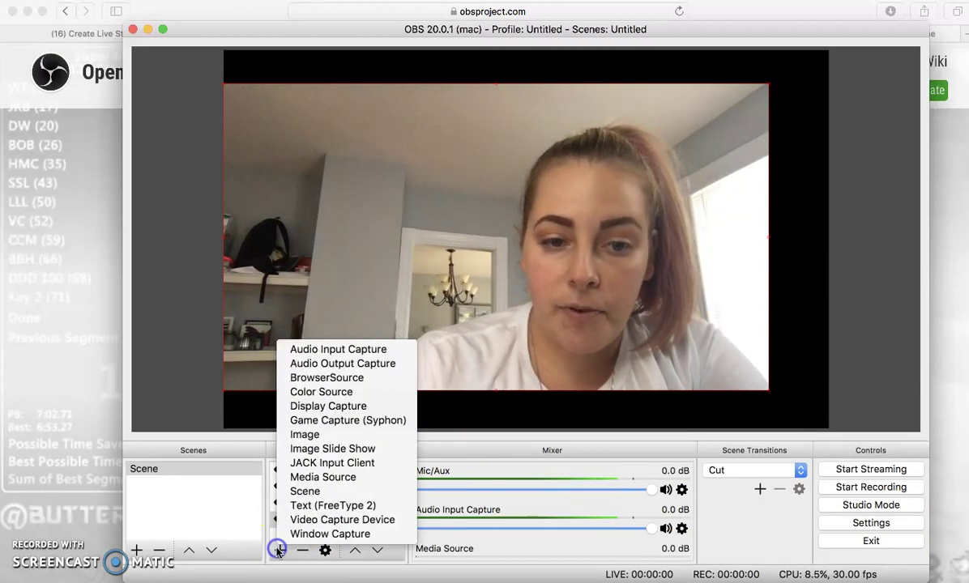
Step: Add an Audio Input Capture 2 source using the Built-in Microphone
{"action": "left_click", "coordinate": [318, 349]}
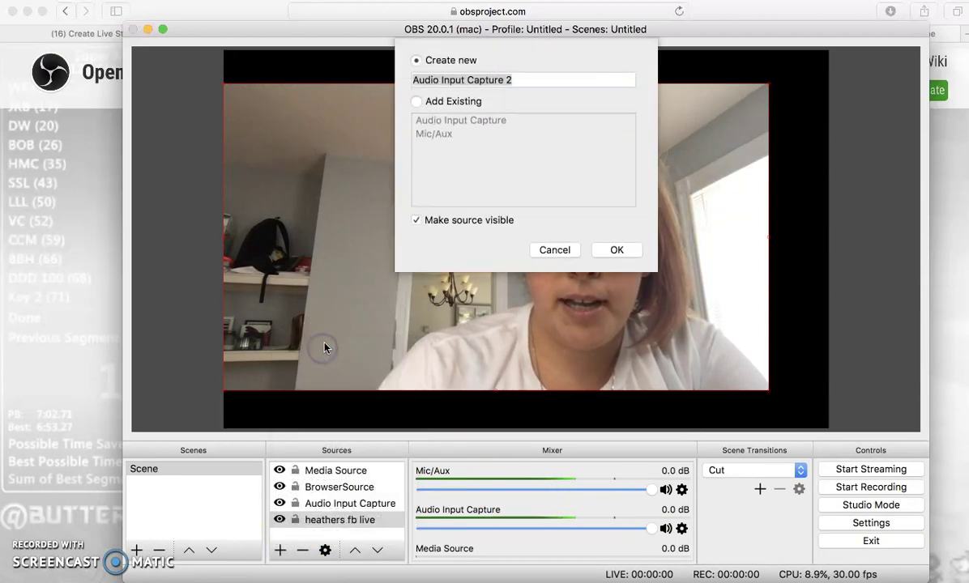
{"action": "left_click", "coordinate": [636, 255]}
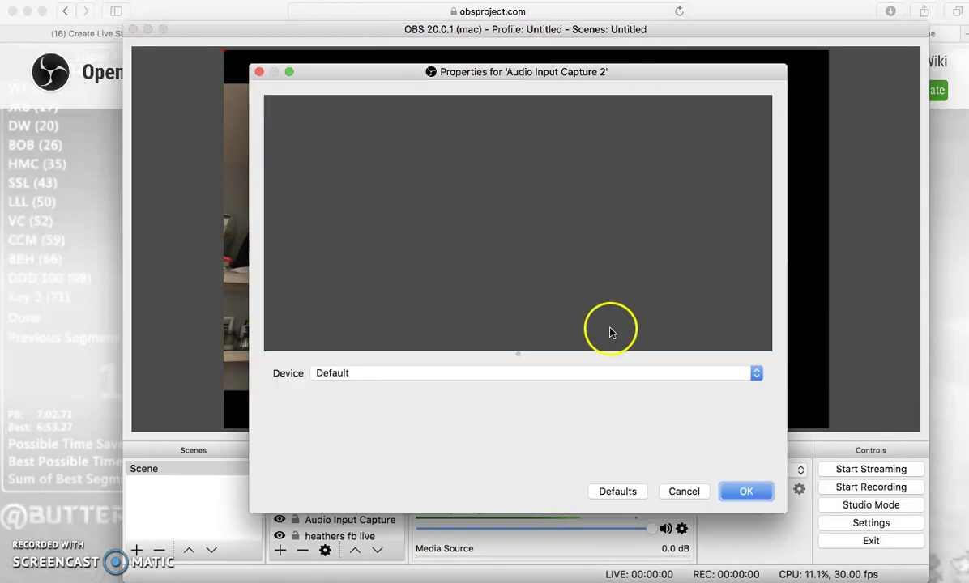
{"action": "left_click", "coordinate": [660, 373]}
{"action": "left_click", "coordinate": [657, 389]}
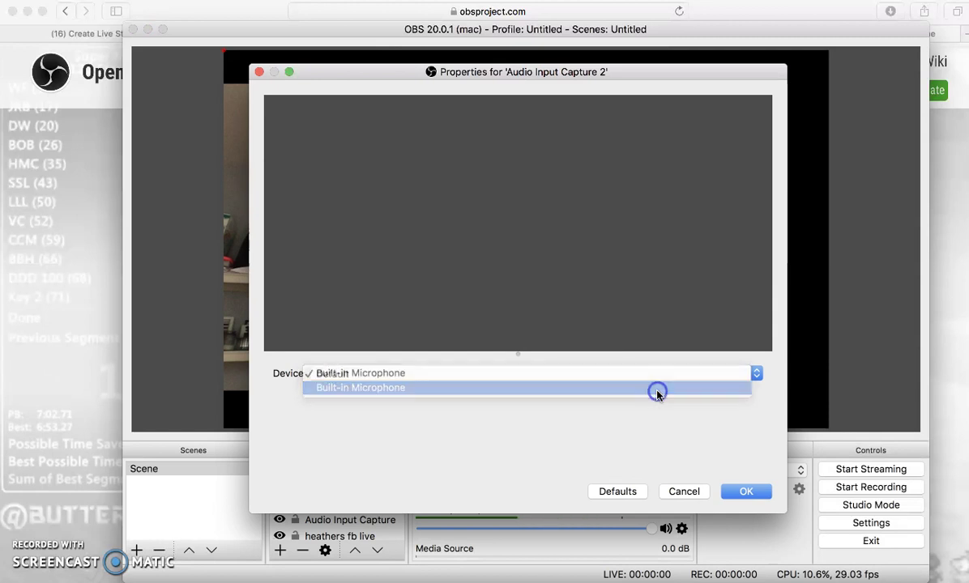
{"action": "left_click", "coordinate": [761, 496]}
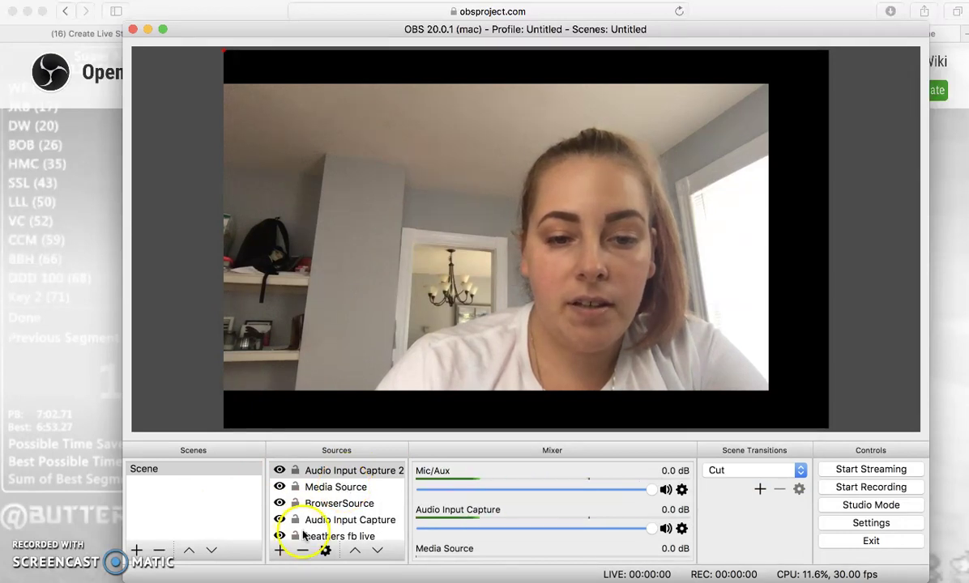
Step: Remove the Audio Input Capture 2 source, keeping the original four sources
{"action": "left_click", "coordinate": [311, 525]}
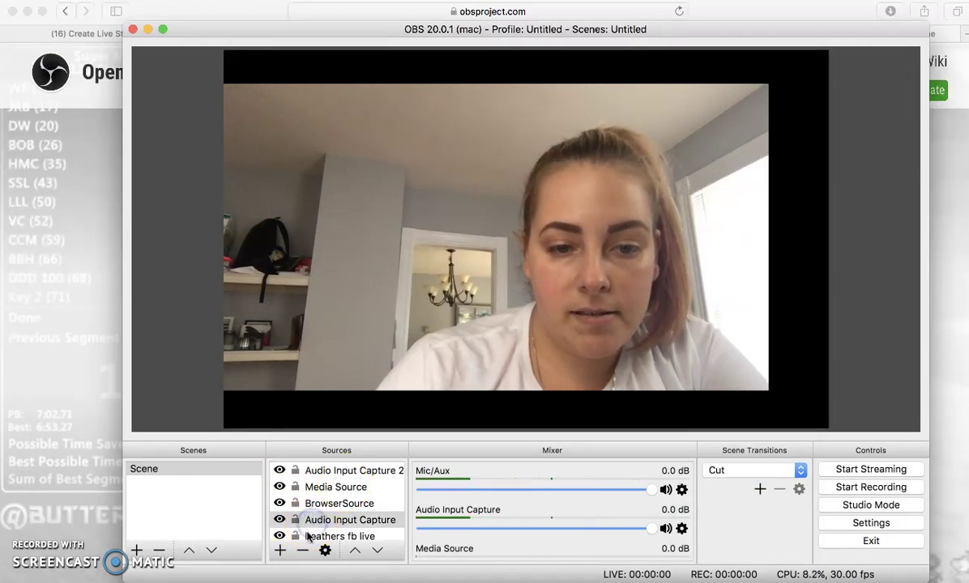
{"action": "left_click", "coordinate": [310, 471]}
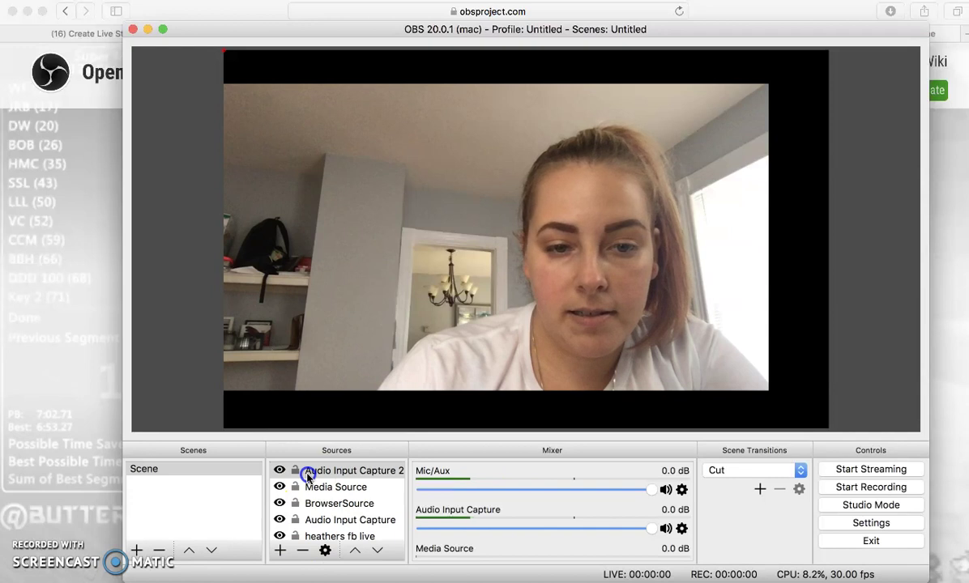
{"action": "left_click", "coordinate": [312, 552]}
{"action": "left_click", "coordinate": [631, 320]}
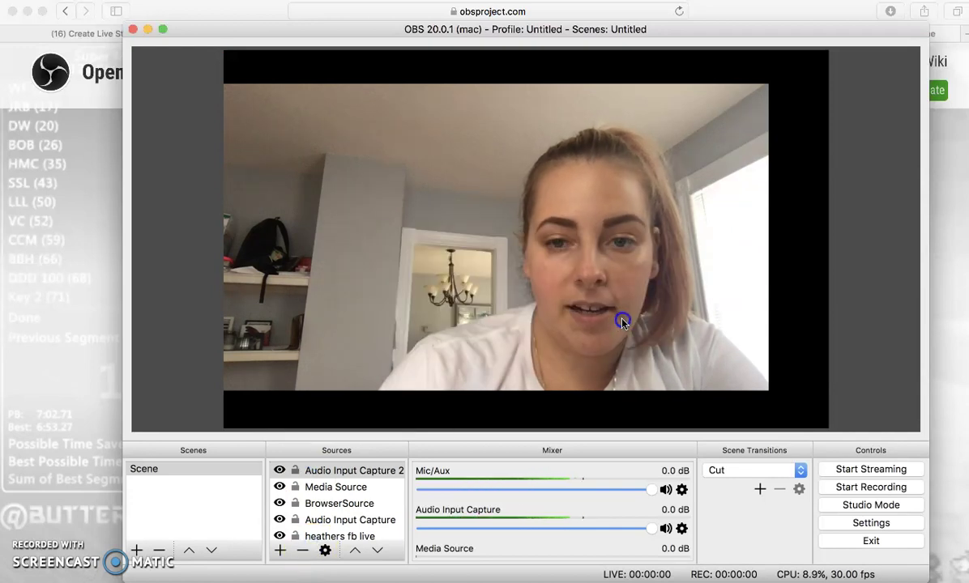
Step: Add a trial Media Source 2 with YUV Color Range on Auto and no file, then remove it
{"action": "left_click", "coordinate": [278, 551]}
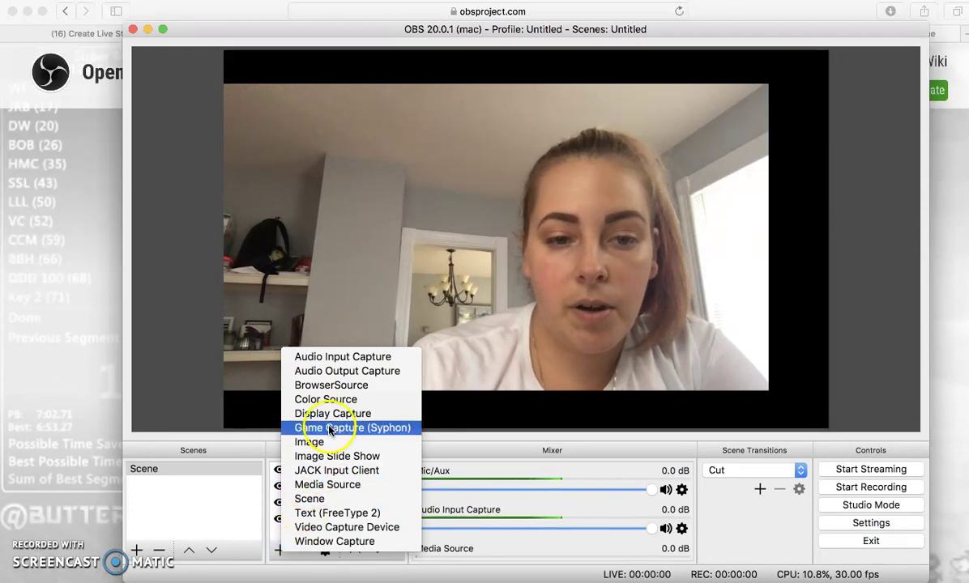
{"action": "left_click", "coordinate": [338, 484]}
{"action": "left_click", "coordinate": [615, 249]}
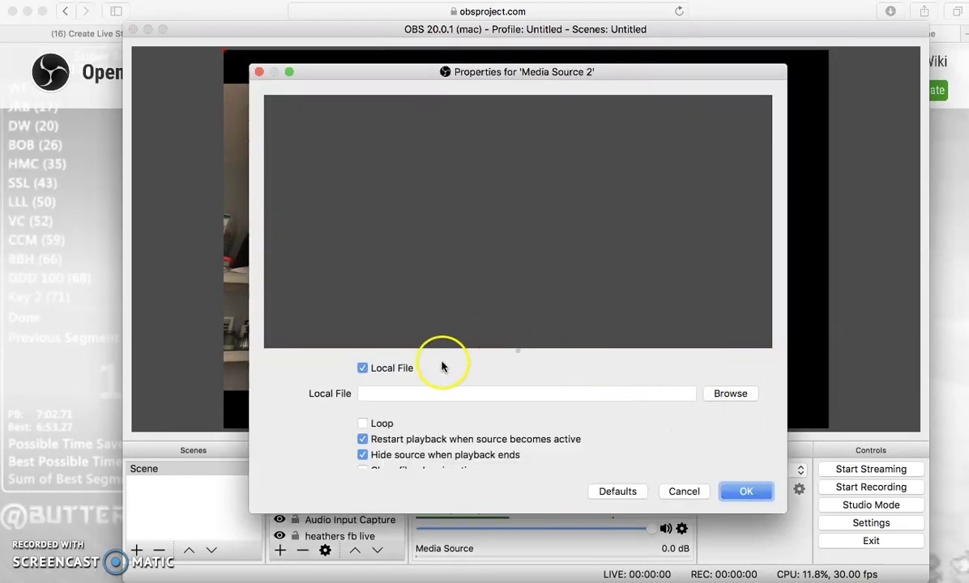
{"action": "scroll", "coordinate": [421, 419], "scroll_direction": "down", "scroll_amount": 2}
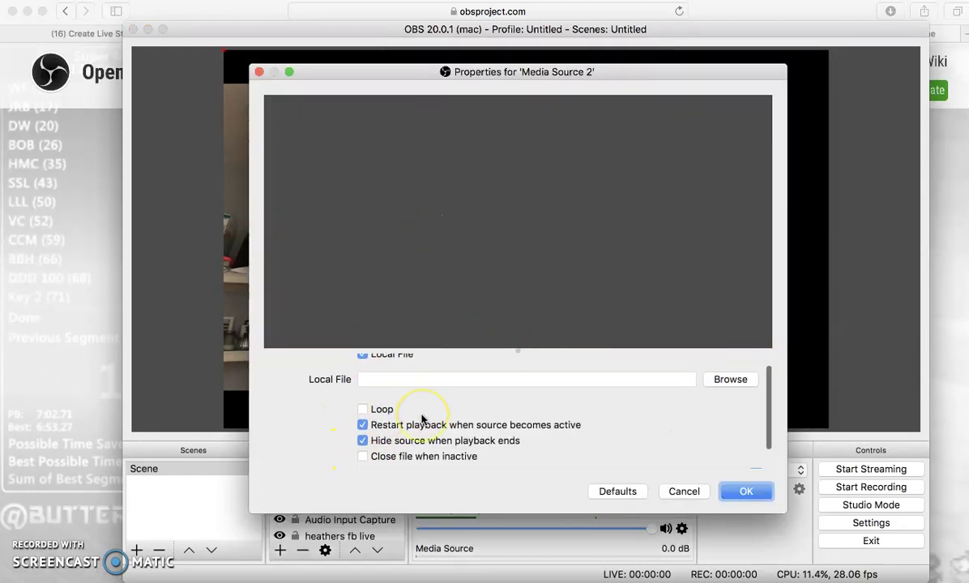
{"action": "left_click", "coordinate": [410, 452]}
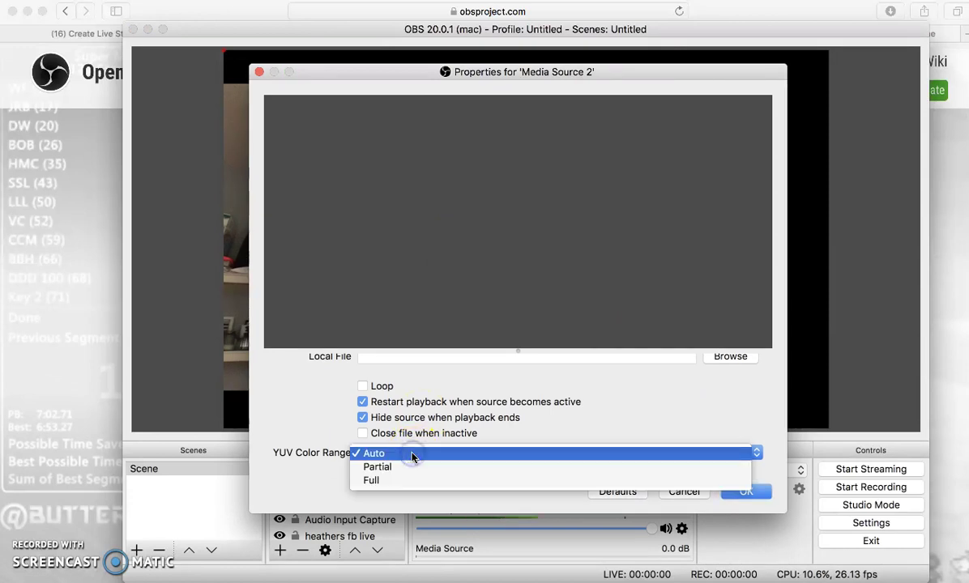
{"action": "left_click", "coordinate": [411, 455]}
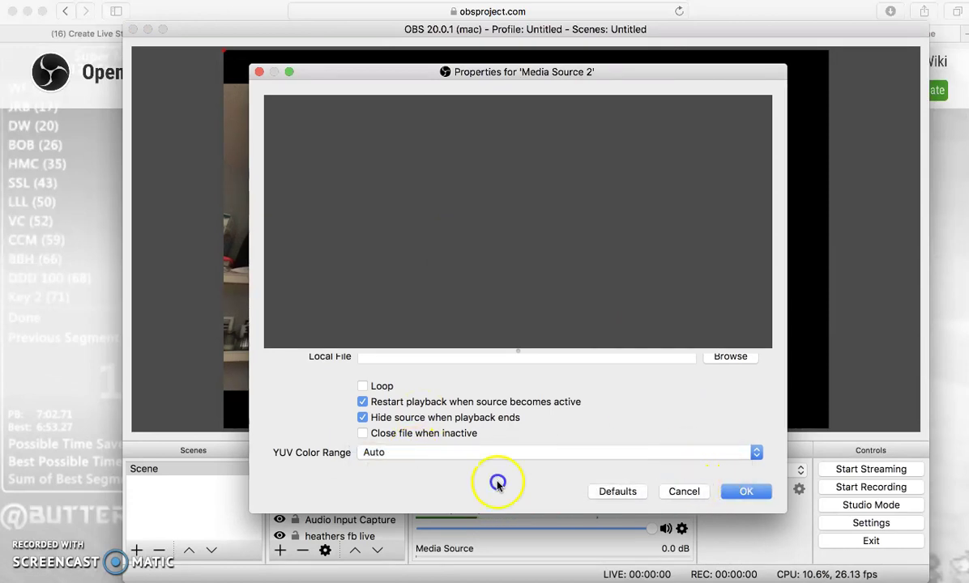
{"action": "left_click", "coordinate": [684, 491]}
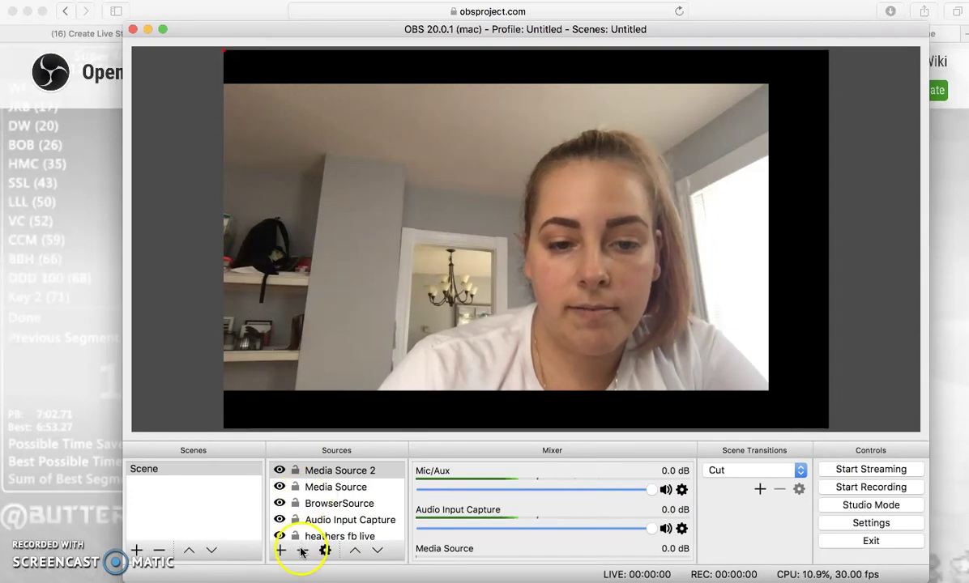
{"action": "left_click", "coordinate": [302, 552]}
{"action": "left_click", "coordinate": [634, 321]}
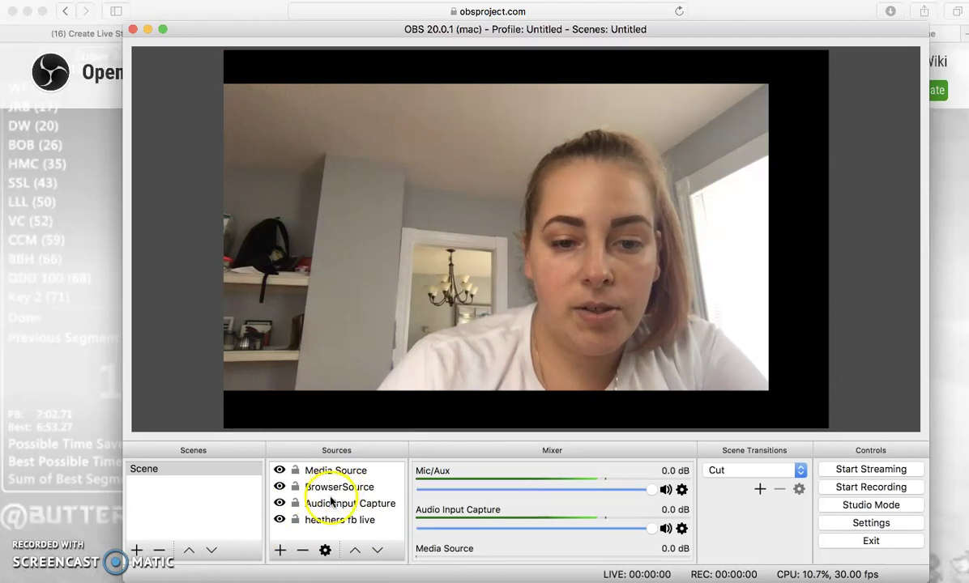
Step: Check the webcam source's properties unchanged, then create a new Video Capture Device source
{"action": "double_click", "coordinate": [328, 519]}
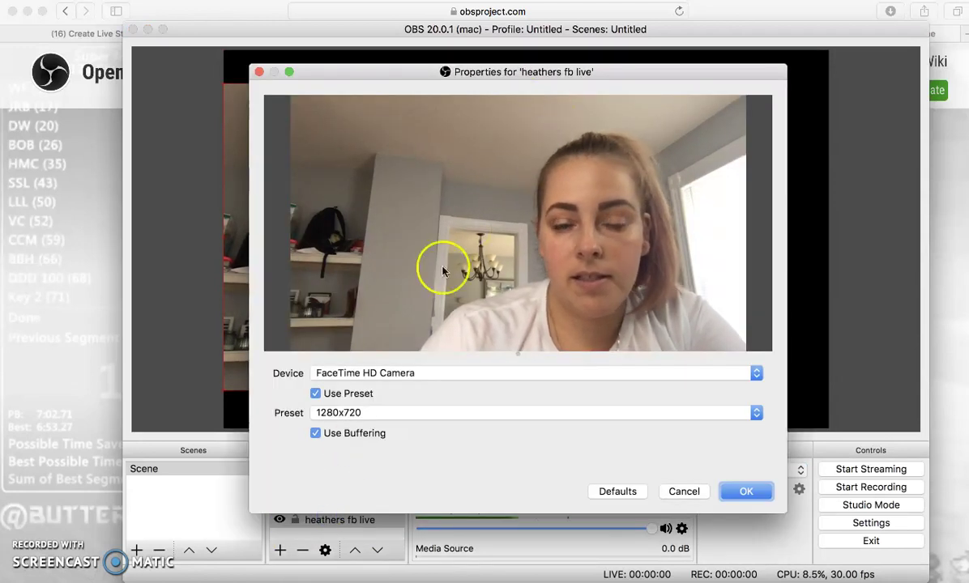
{"action": "left_click", "coordinate": [685, 492]}
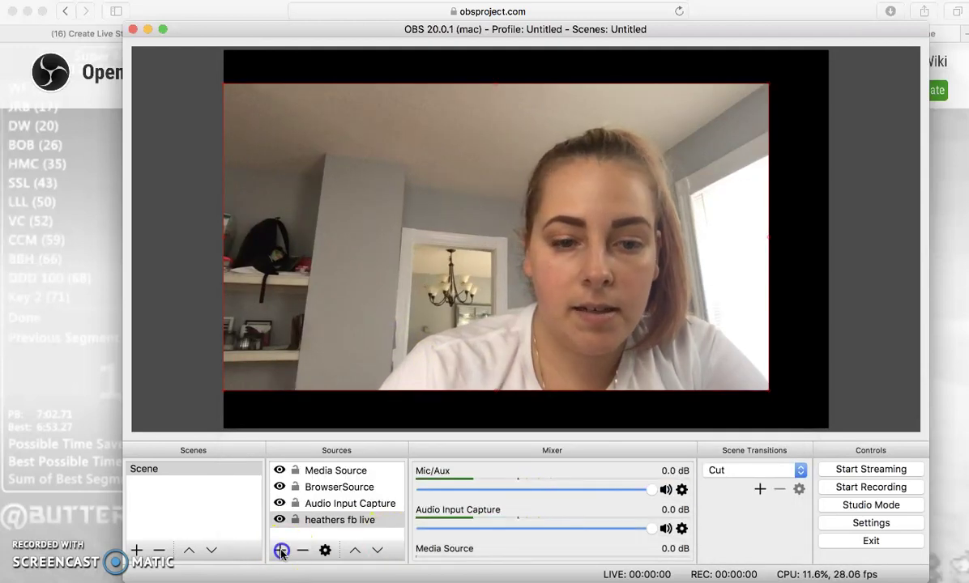
{"action": "left_click", "coordinate": [281, 552]}
{"action": "left_click", "coordinate": [315, 523]}
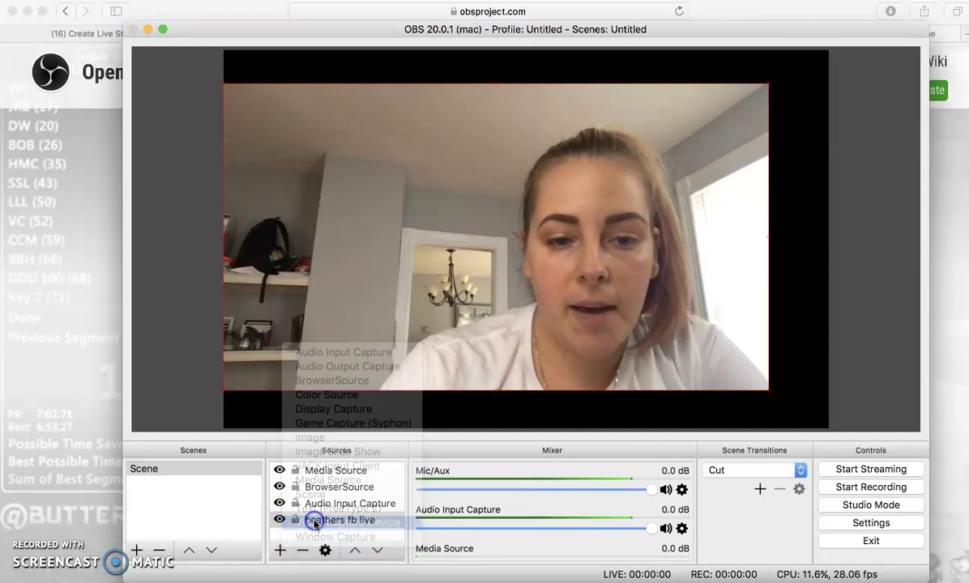
{"action": "left_click", "coordinate": [628, 251]}
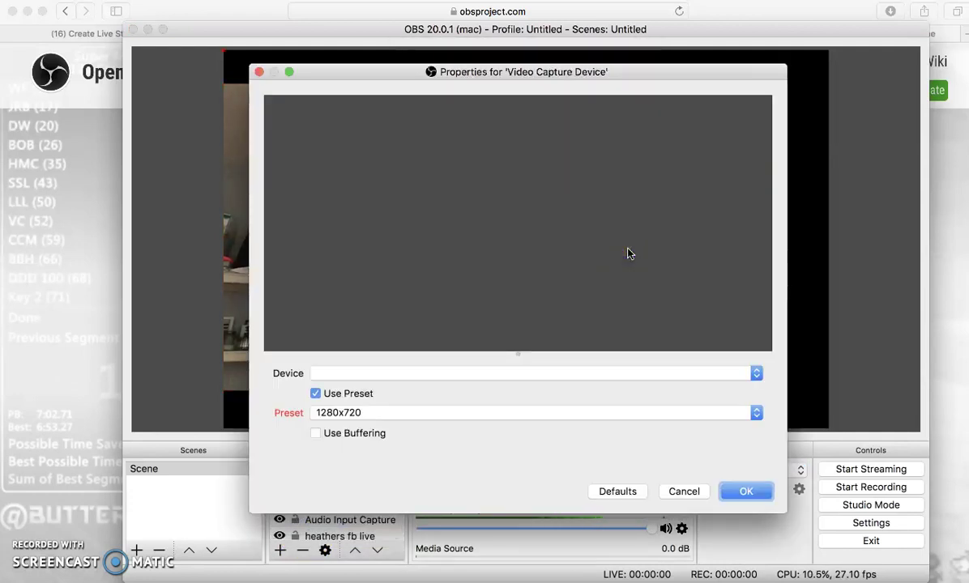
Step: Leave the Video Capture Device's camera blank, cancel its settings, and remove it
{"action": "left_click", "coordinate": [449, 373]}
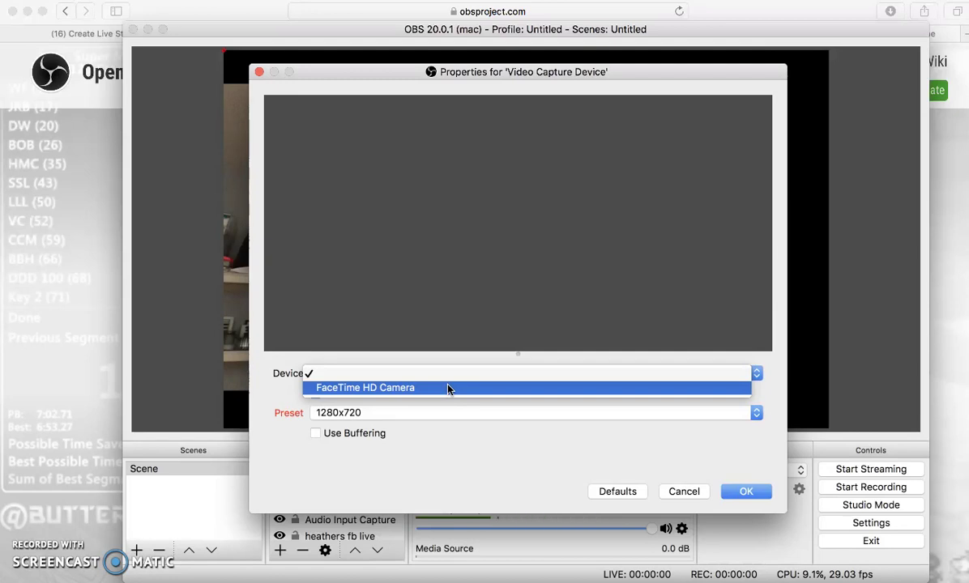
{"action": "left_click", "coordinate": [232, 208]}
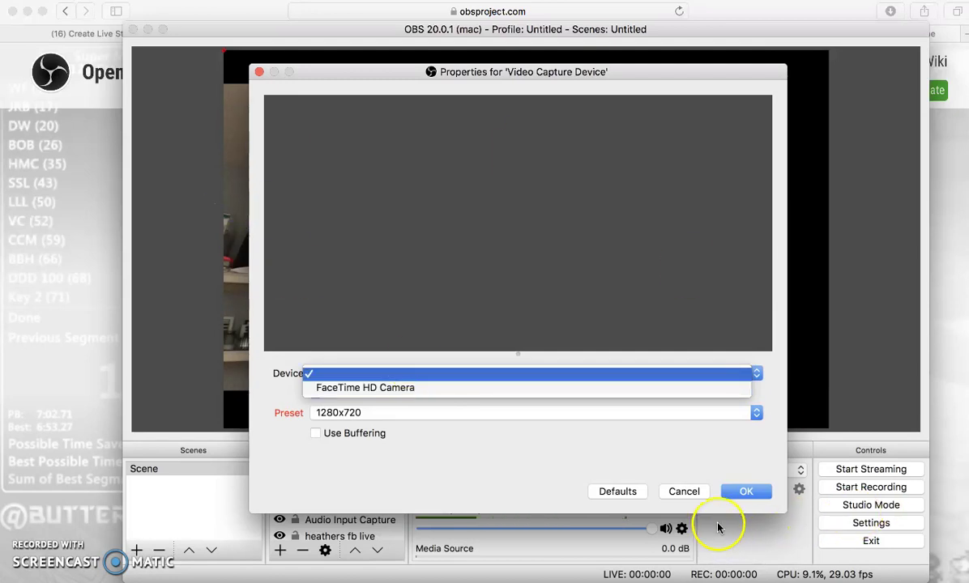
{"action": "left_click", "coordinate": [315, 440]}
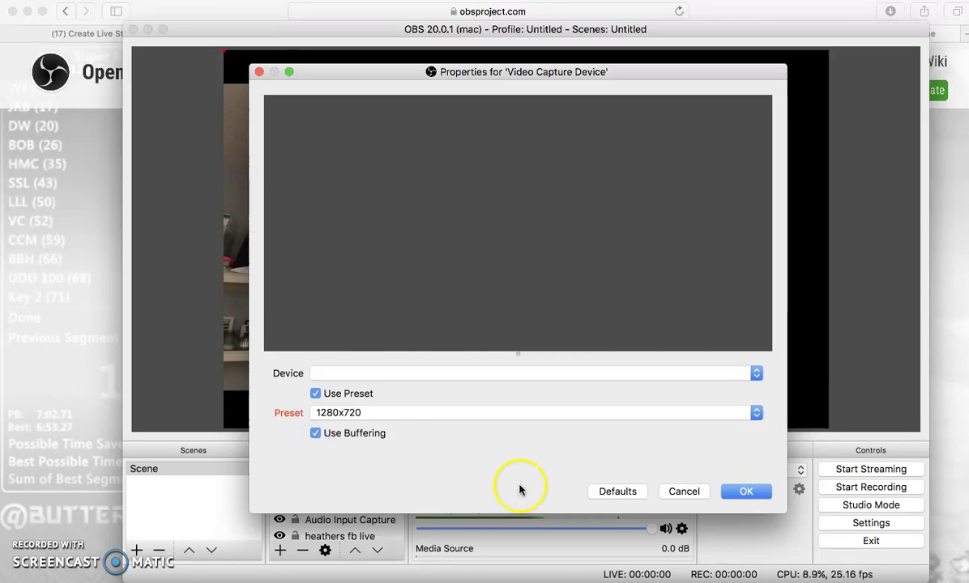
{"action": "left_click", "coordinate": [683, 492]}
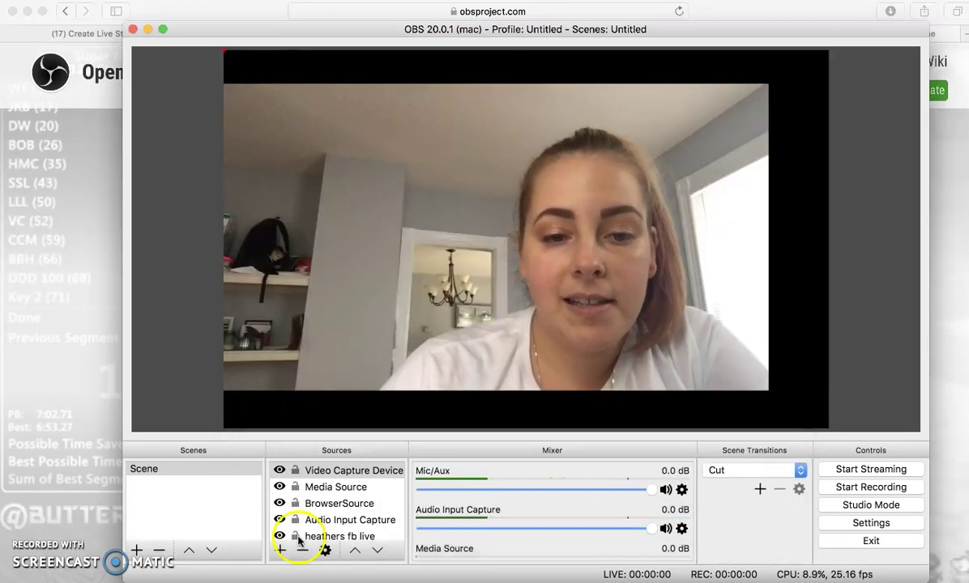
{"action": "scroll", "coordinate": [306, 512], "scroll_direction": "down", "scroll_amount": 1}
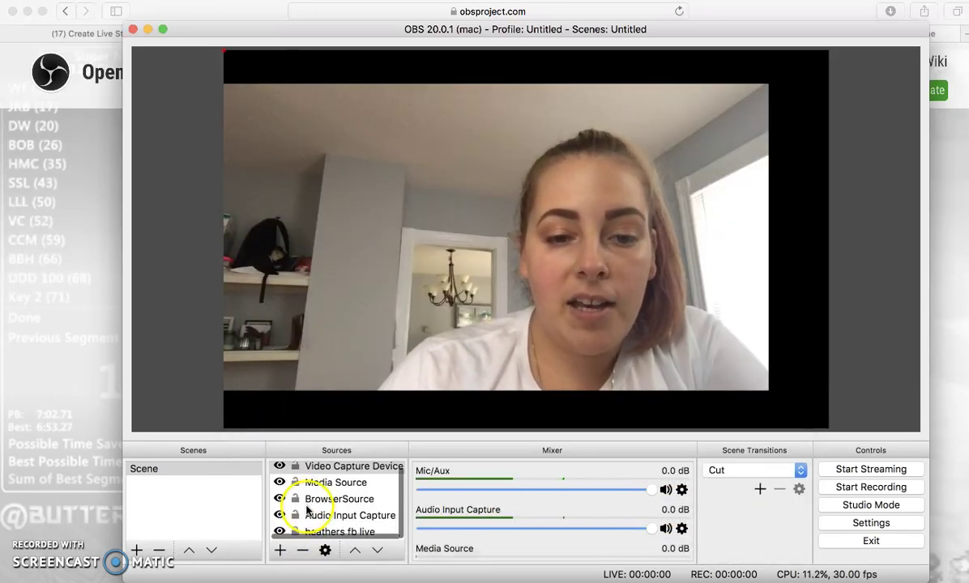
{"action": "left_click", "coordinate": [301, 551]}
Step: Confirm removing the Video Capture Device source and select the webcam source
{"action": "left_click", "coordinate": [645, 323]}
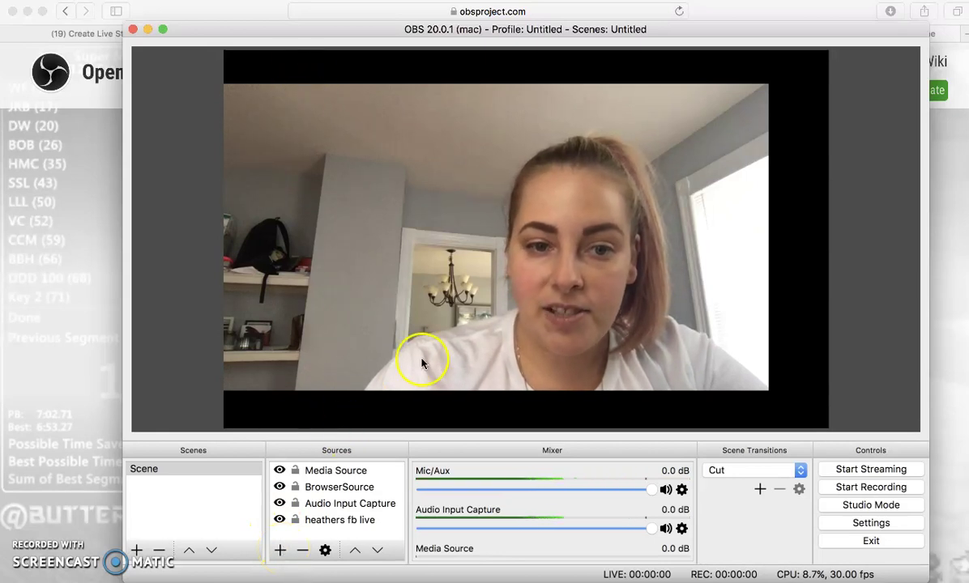
{"action": "left_click", "coordinate": [498, 328]}
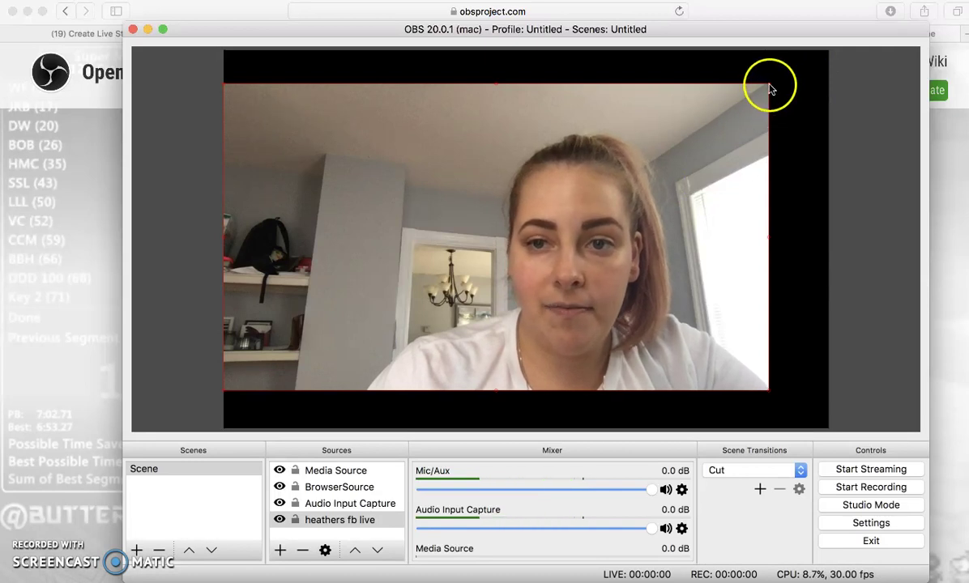
Step: Resize the webcam source until it fills the entire canvas with no black band below
{"action": "left_click_drag", "start_coordinate": [773, 87], "coordinate": [833, 58]}
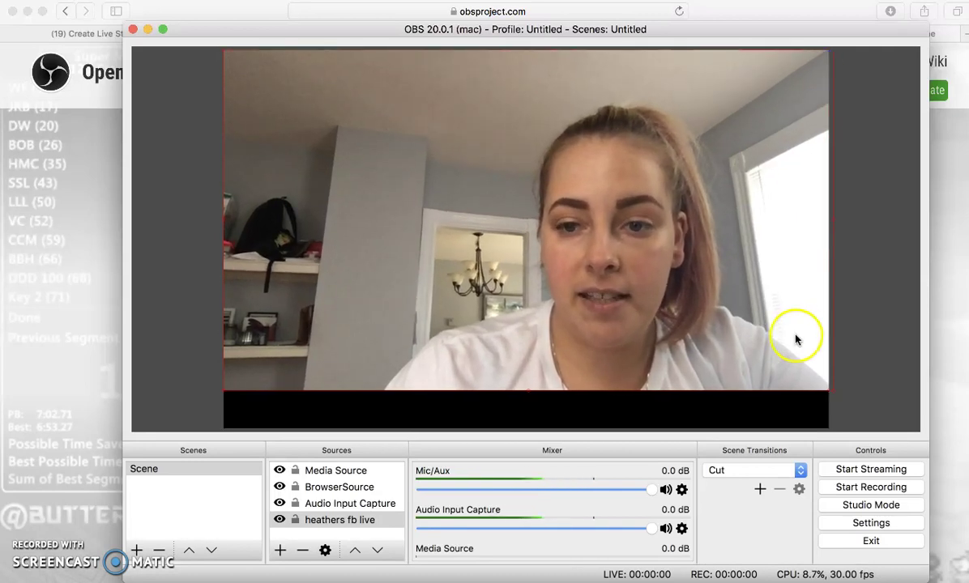
{"action": "left_click_drag", "start_coordinate": [835, 394], "coordinate": [813, 428]}
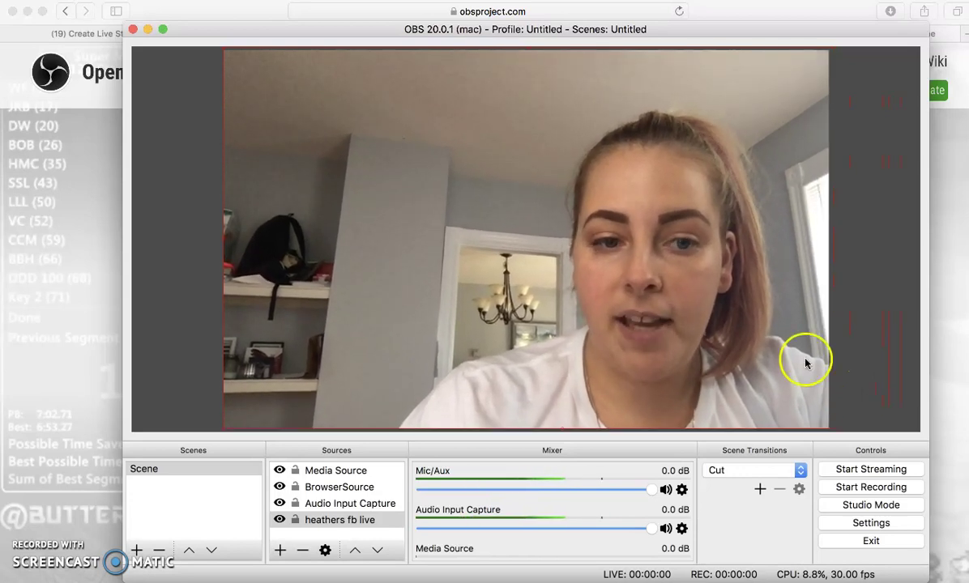
{"action": "mouse_move", "coordinate": [752, 334]}
{"action": "left_mouse_down"}
{"action": "mouse_move", "coordinate": [735, 342]}
{"action": "mouse_move", "coordinate": [744, 347]}
{"action": "mouse_move", "coordinate": [627, 342]}
{"action": "mouse_move", "coordinate": [430, 359]}
{"action": "mouse_move", "coordinate": [688, 304]}
{"action": "mouse_move", "coordinate": [468, 376]}
{"action": "mouse_move", "coordinate": [649, 181]}
{"action": "mouse_move", "coordinate": [846, 285]}
{"action": "mouse_move", "coordinate": [763, 340]}
{"action": "left_mouse_up"}
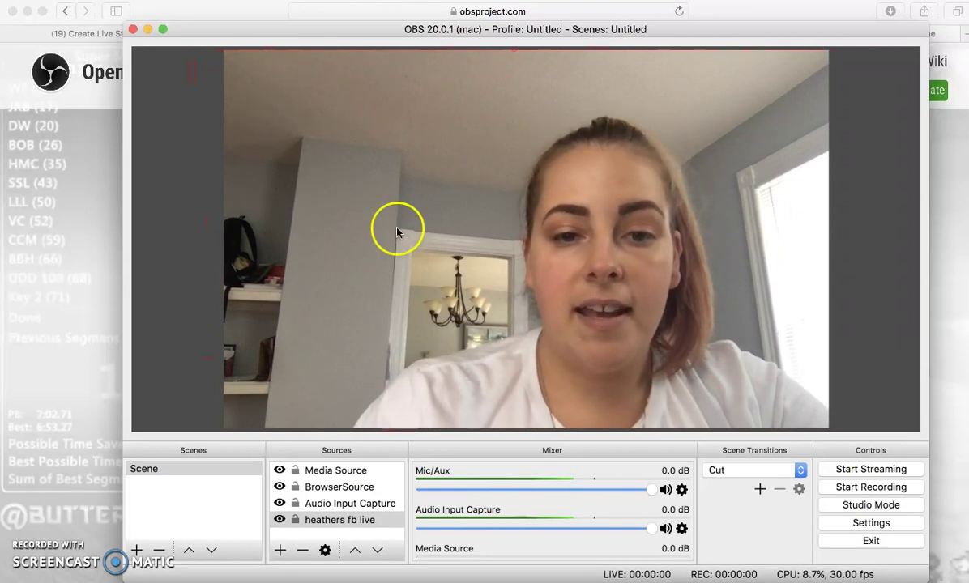
Step: Switch to the Canva banner design and check its title and file options
{"action": "left_click", "coordinate": [104, 247]}
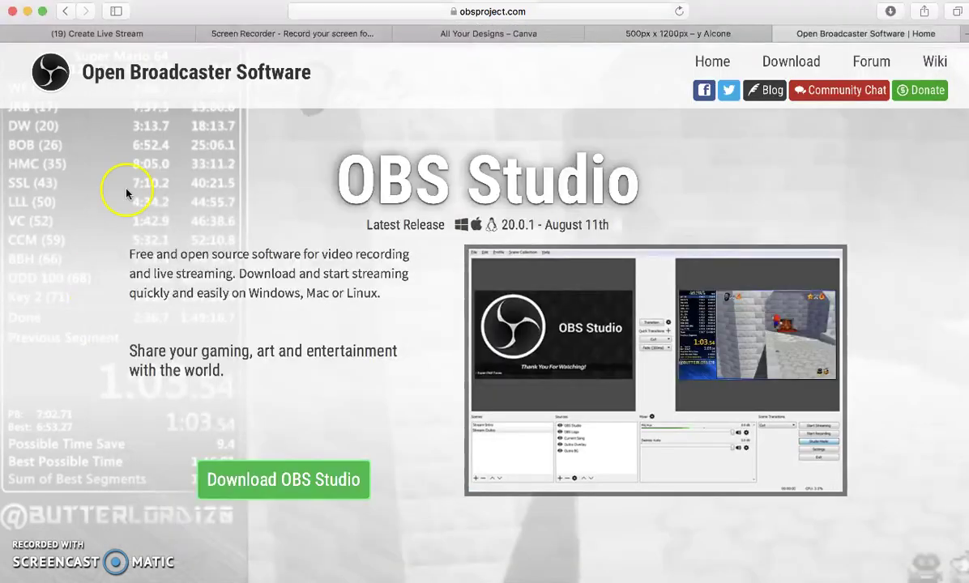
{"action": "left_click", "coordinate": [661, 34]}
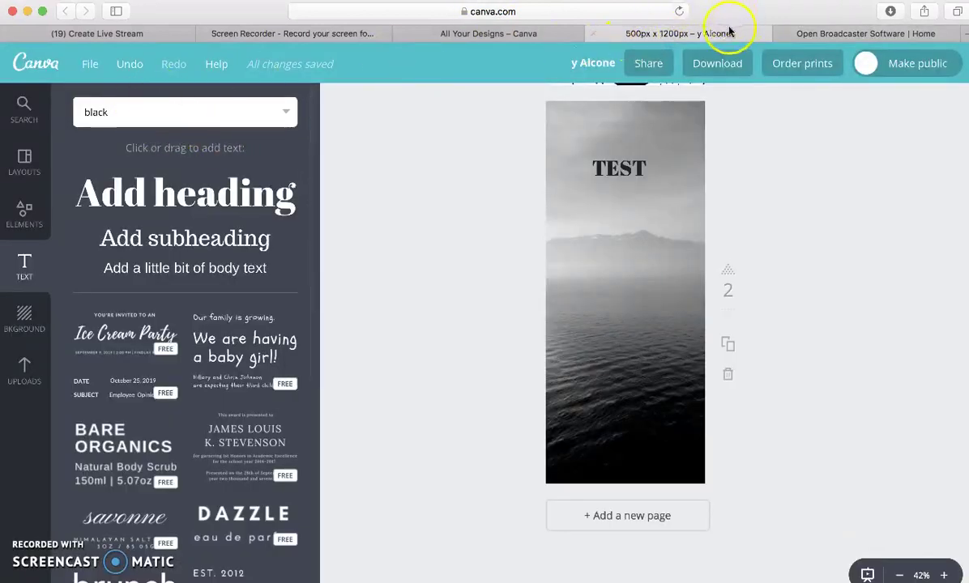
{"action": "left_click", "coordinate": [593, 65]}
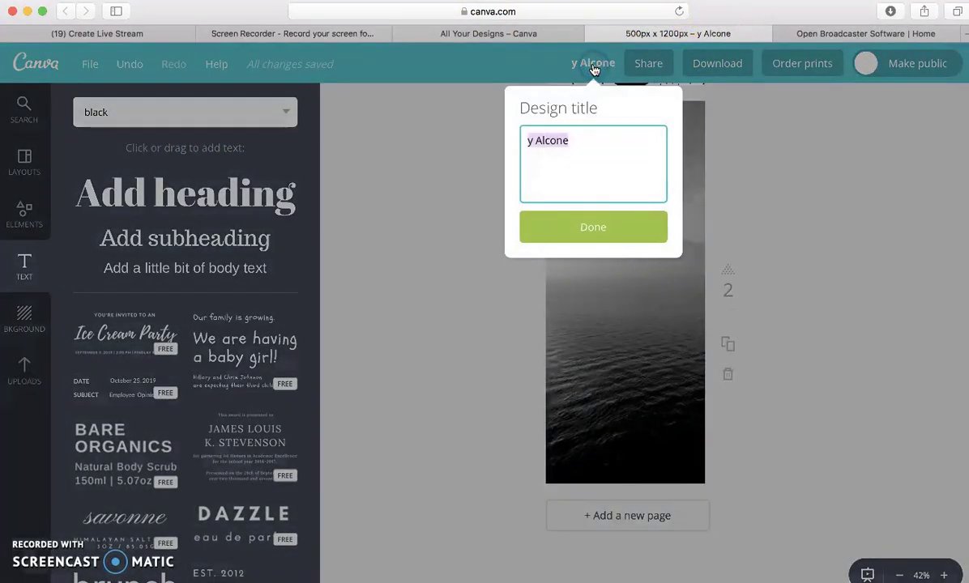
{"action": "left_click", "coordinate": [442, 241]}
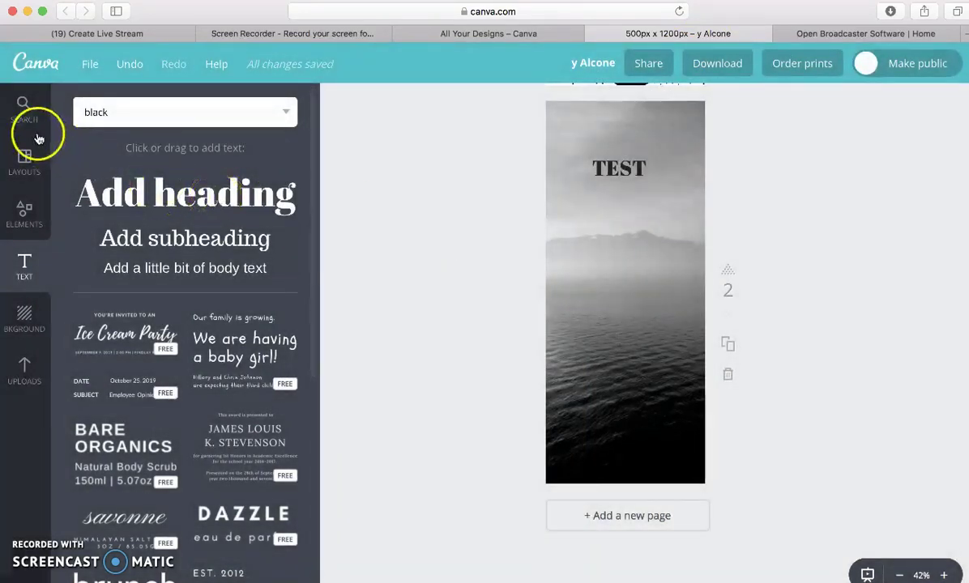
{"action": "left_click", "coordinate": [96, 65]}
{"action": "left_click", "coordinate": [430, 145]}
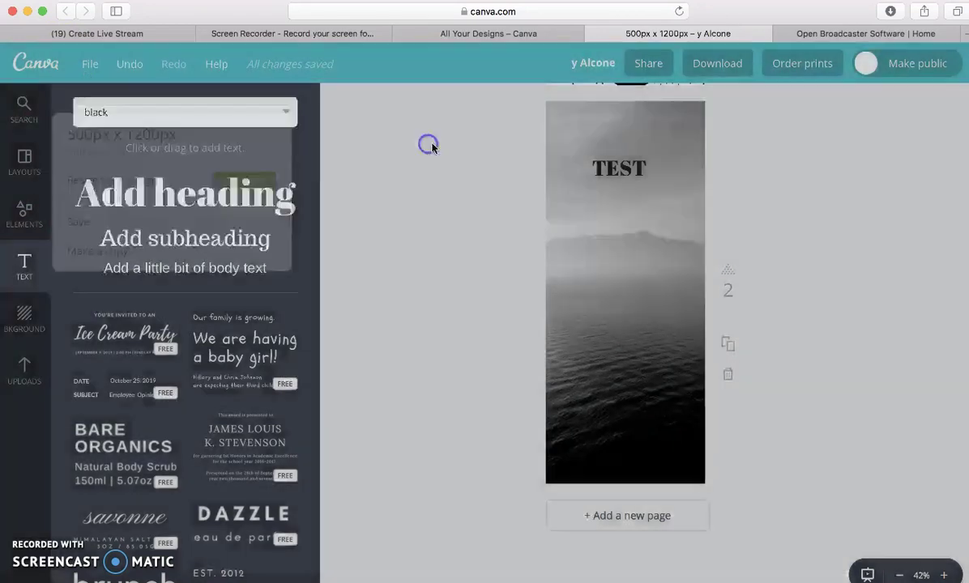
Step: Snap the banner's background element to the page top and save the design
{"action": "scroll", "coordinate": [804, 247], "scroll_direction": "up", "scroll_amount": 10}
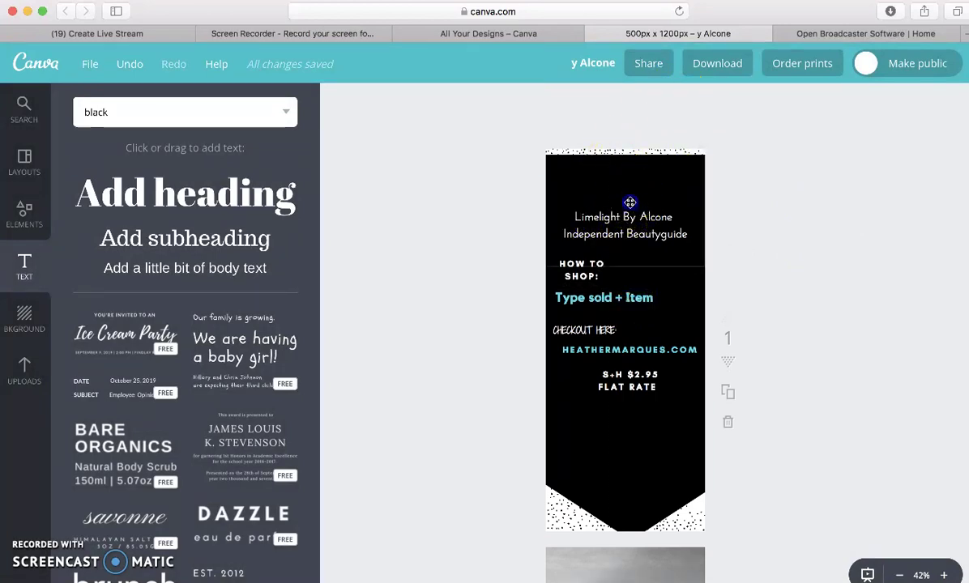
{"action": "left_click_drag", "start_coordinate": [630, 201], "coordinate": [630, 200]}
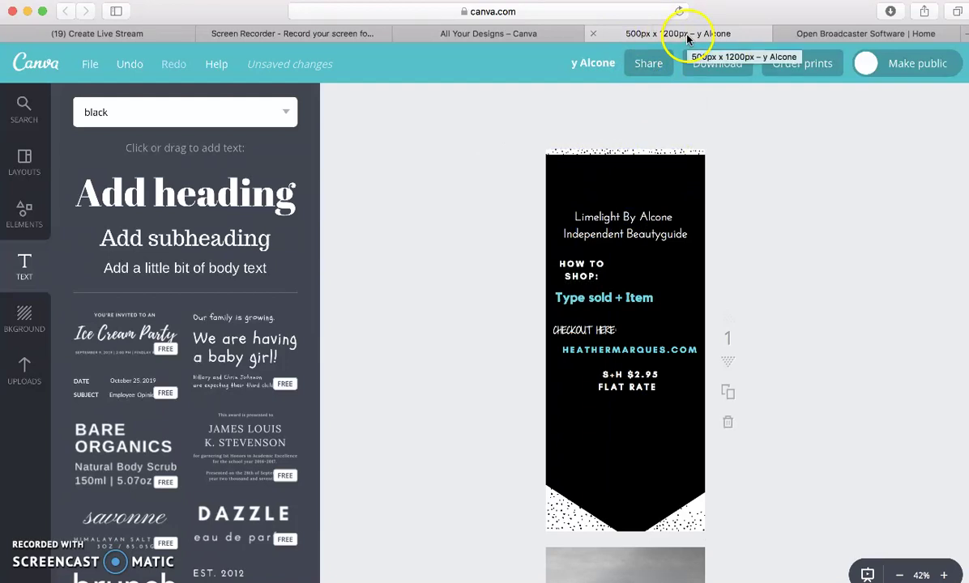
{"action": "left_click", "coordinate": [86, 66]}
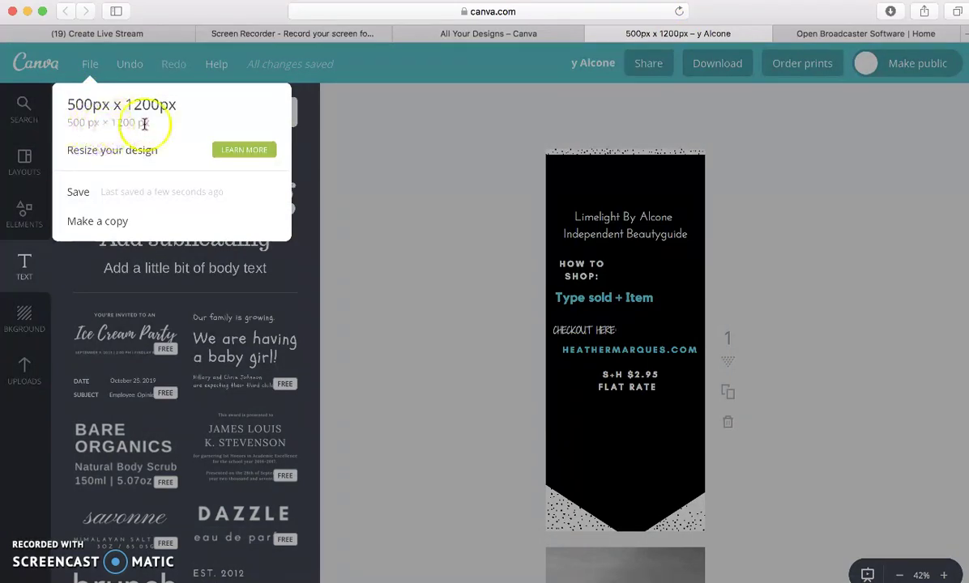
{"action": "left_click", "coordinate": [454, 170]}
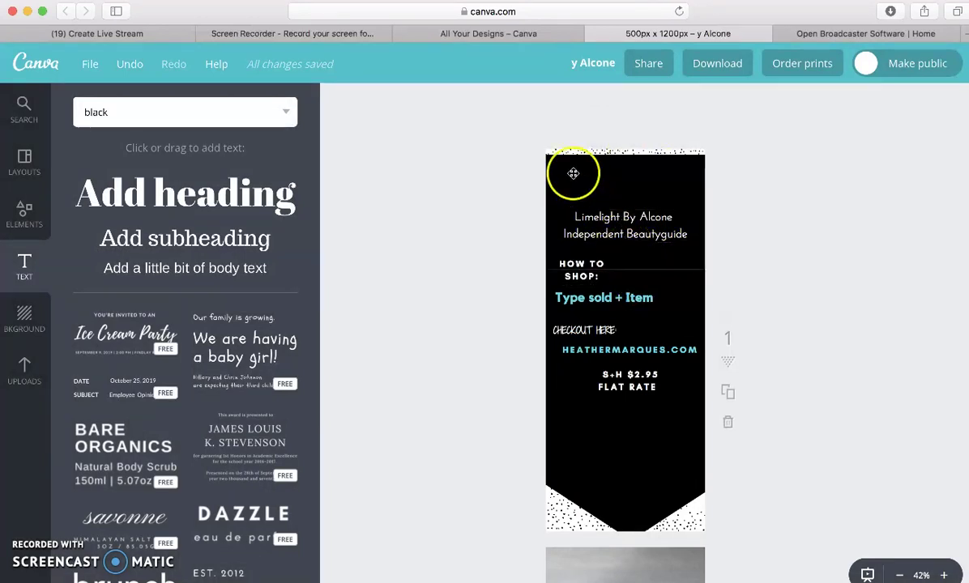
Step: Try a Canva layout but choose Don't replace, then return to OBS Studio
{"action": "left_click", "coordinate": [25, 179]}
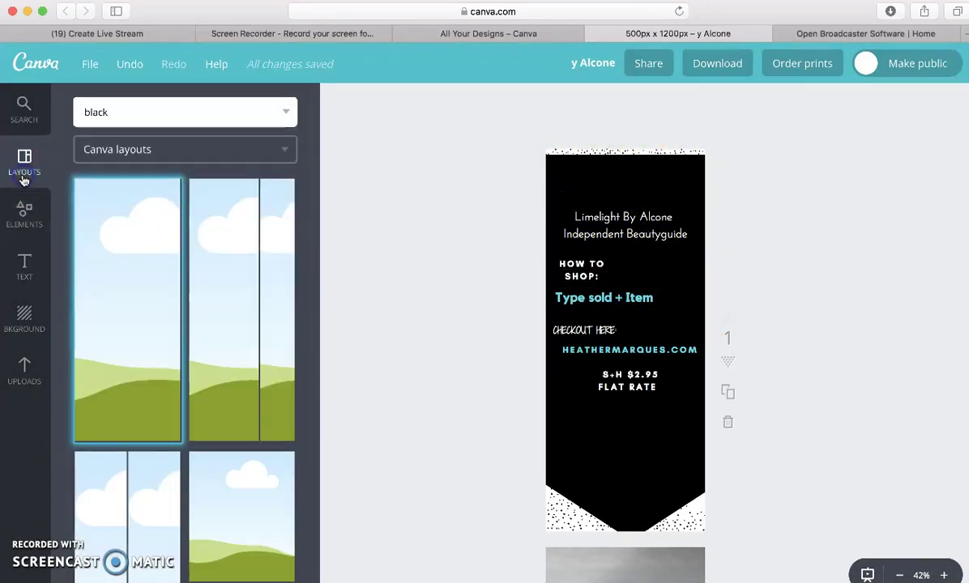
{"action": "left_click", "coordinate": [122, 254]}
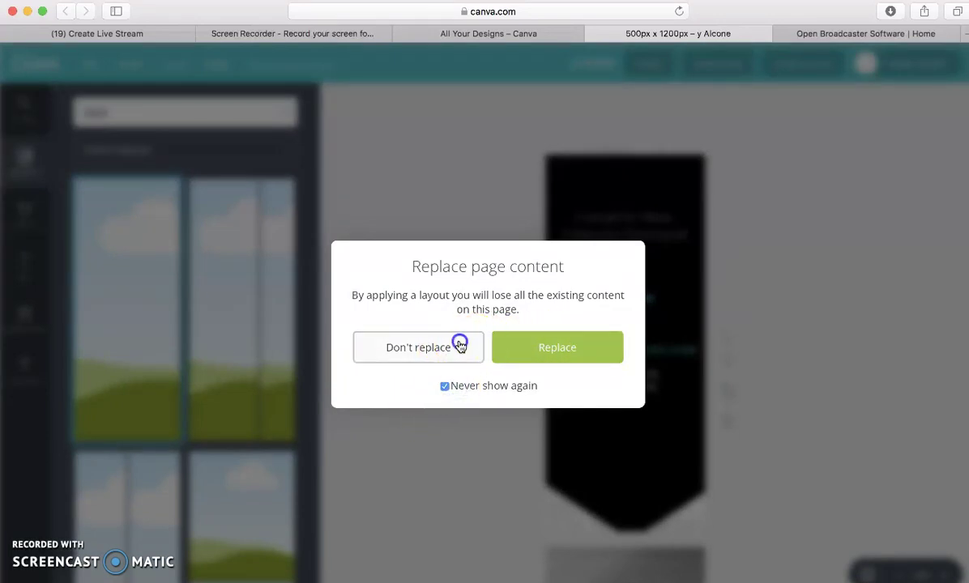
{"action": "left_click", "coordinate": [459, 346]}
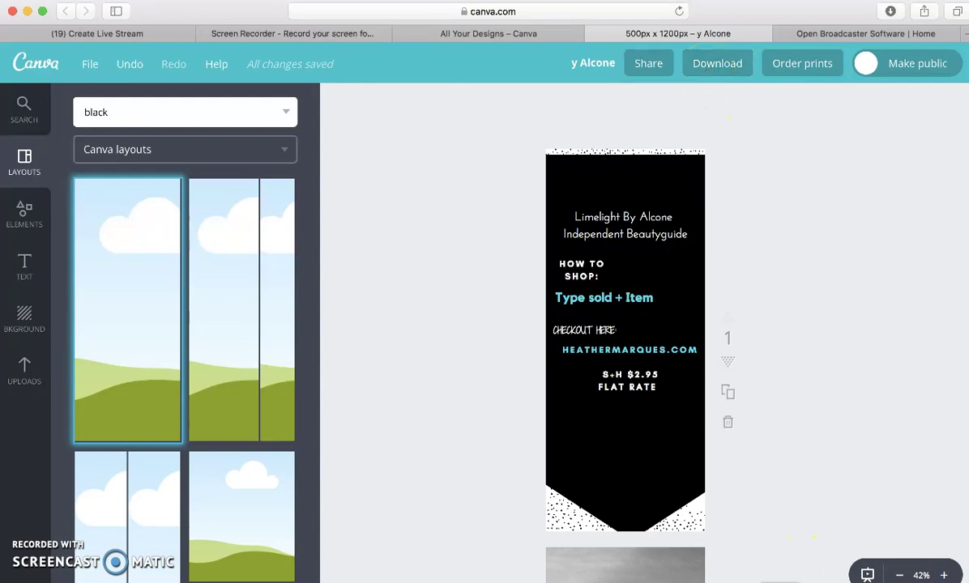
{"action": "key", "text": "super+Tab"}
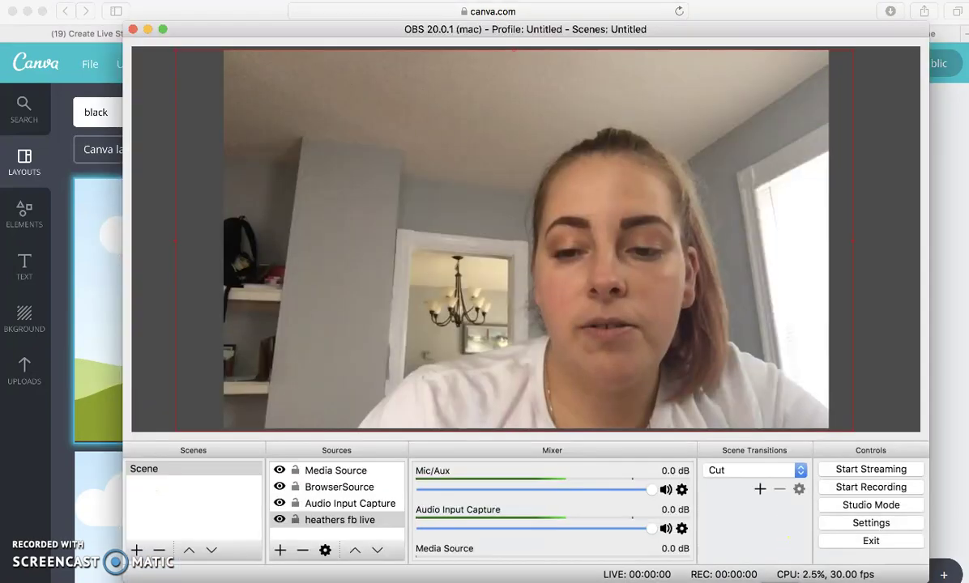
Step: Create a new Image source in the OBS scene
{"action": "left_click", "coordinate": [280, 550]}
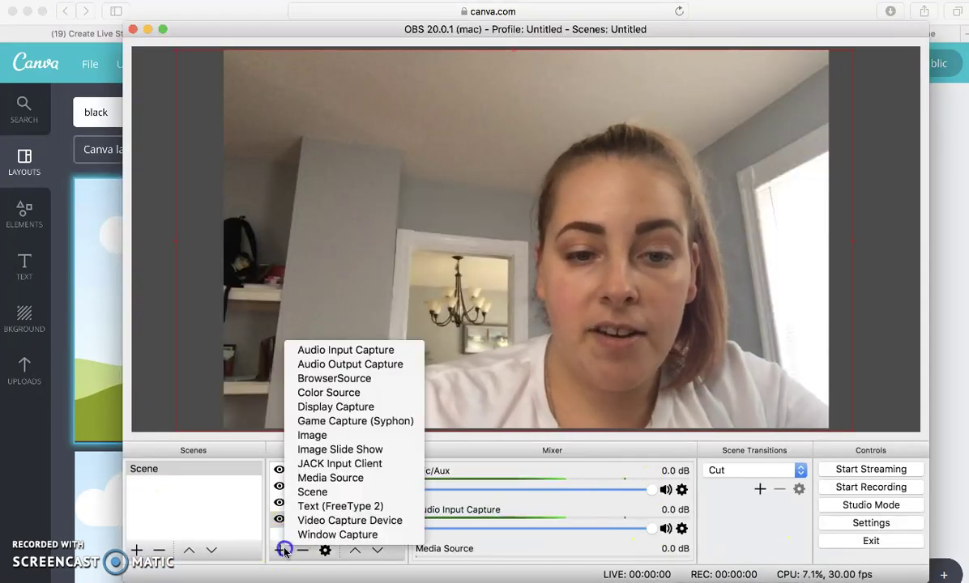
{"action": "left_click", "coordinate": [318, 437]}
{"action": "left_click", "coordinate": [610, 244]}
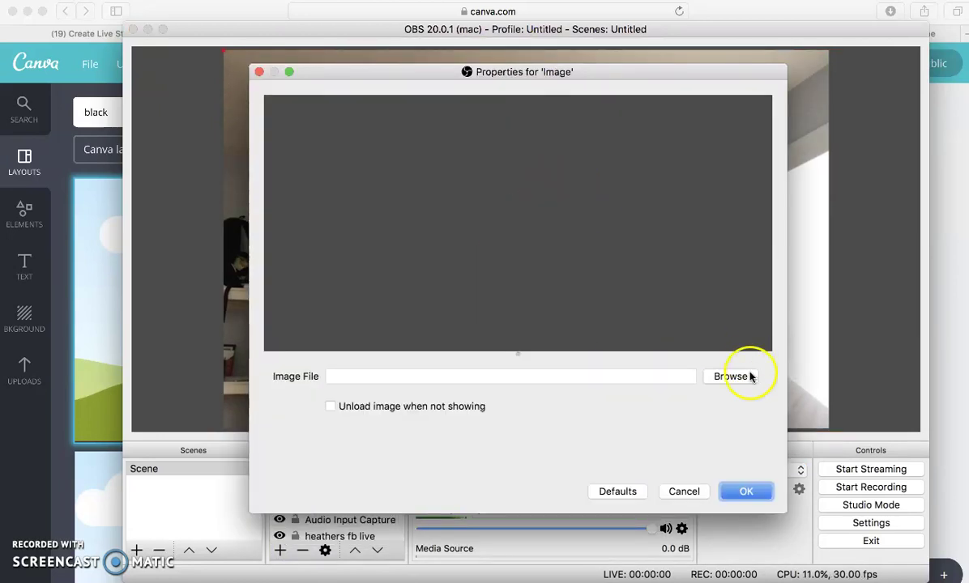
Step: Load the y Alcone.png banner from Downloads as the image and confirm it
{"action": "left_click", "coordinate": [744, 373]}
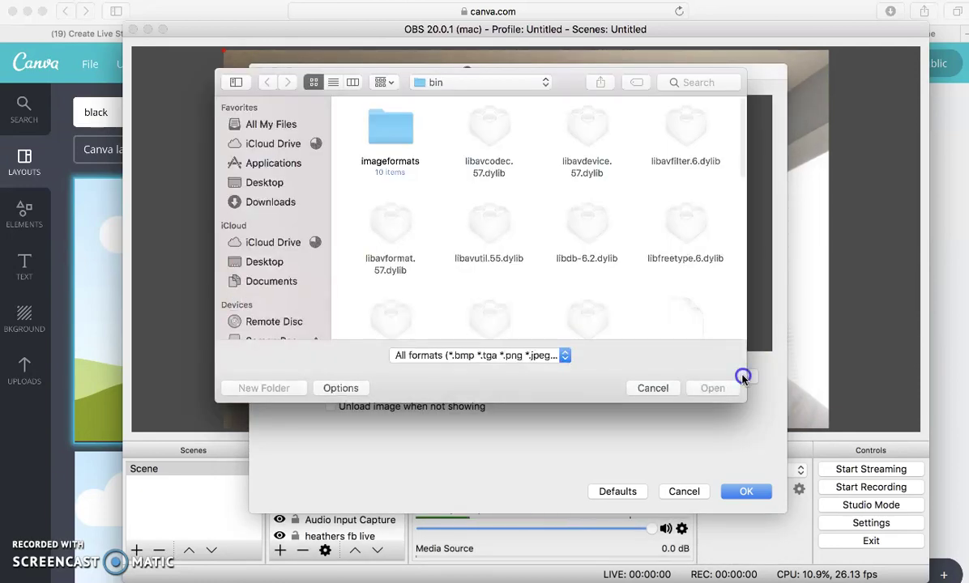
{"action": "left_click", "coordinate": [271, 202]}
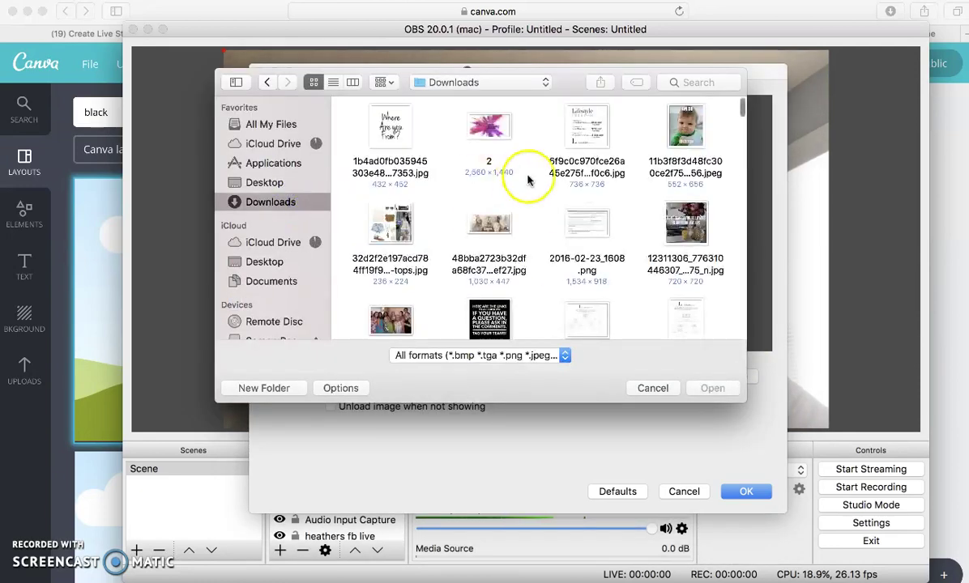
{"action": "left_click_drag", "start_coordinate": [743, 109], "coordinate": [740, 348]}
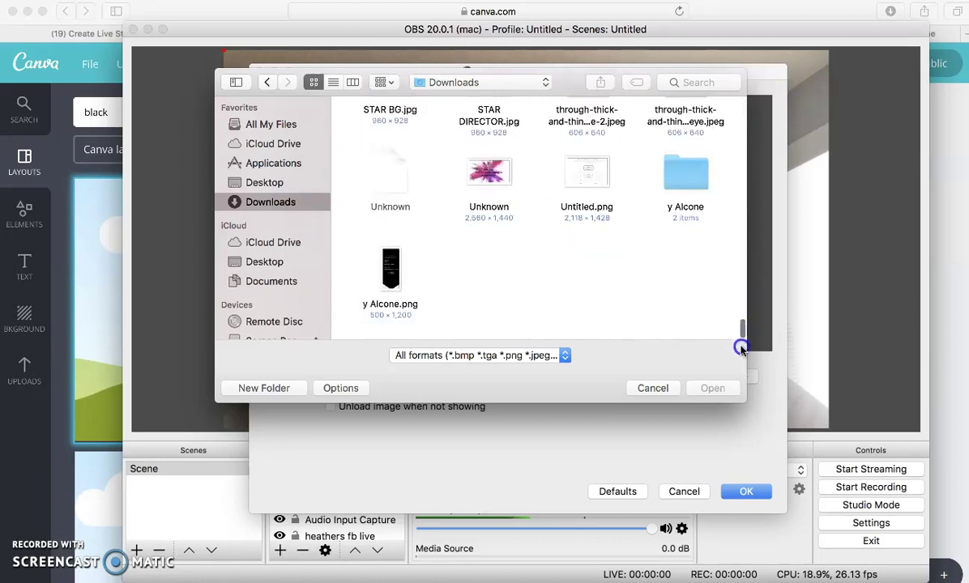
{"action": "double_click", "coordinate": [393, 280]}
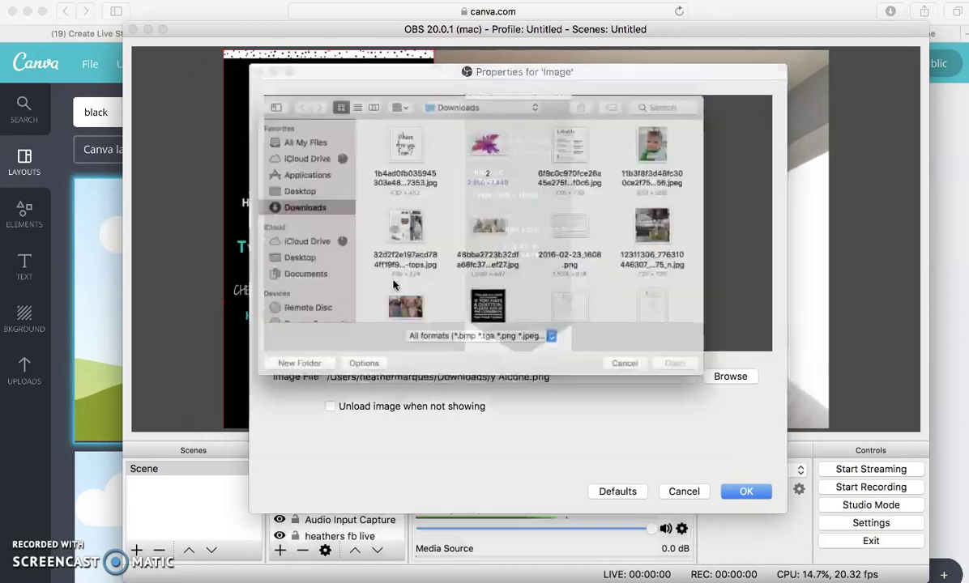
{"action": "left_click", "coordinate": [555, 381]}
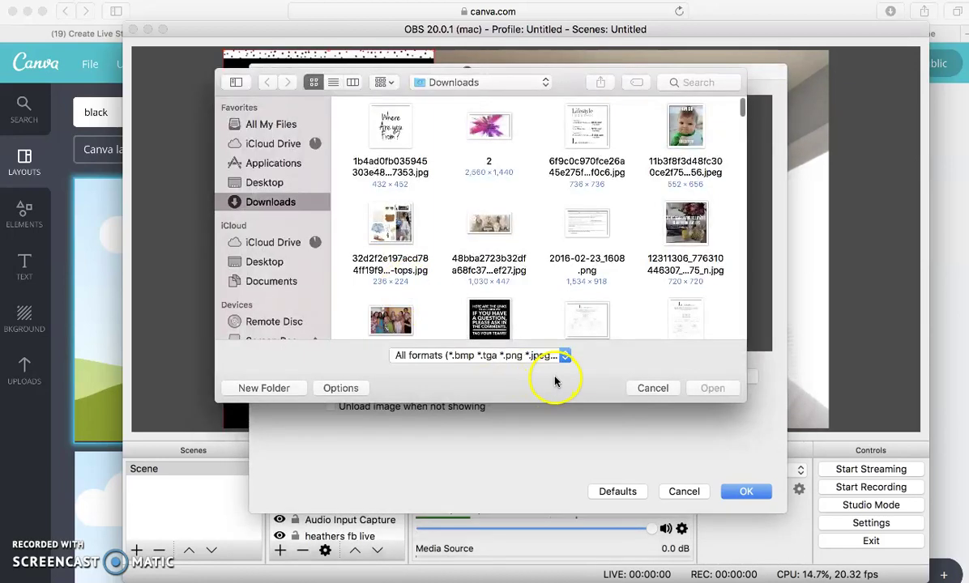
{"action": "left_click", "coordinate": [662, 392]}
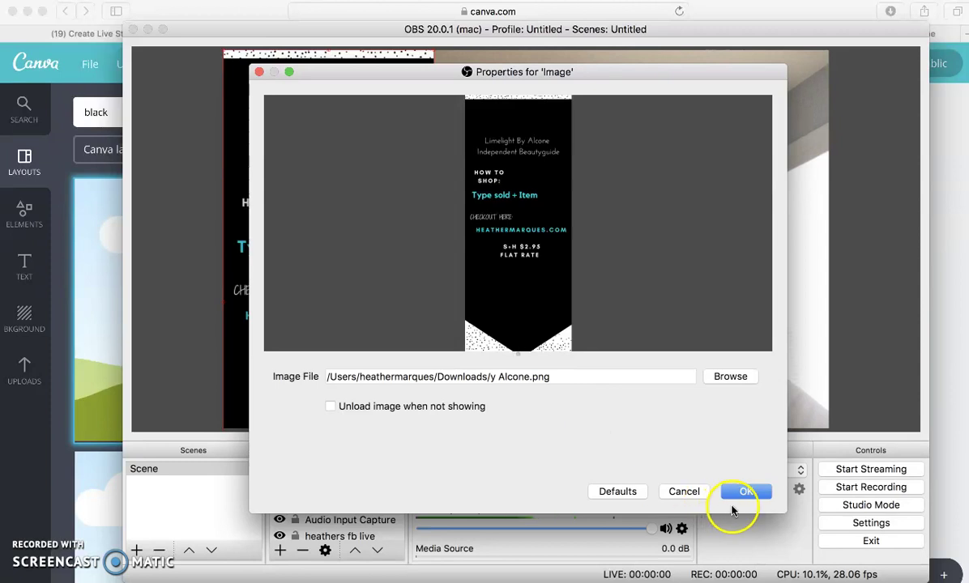
{"action": "left_click", "coordinate": [745, 492]}
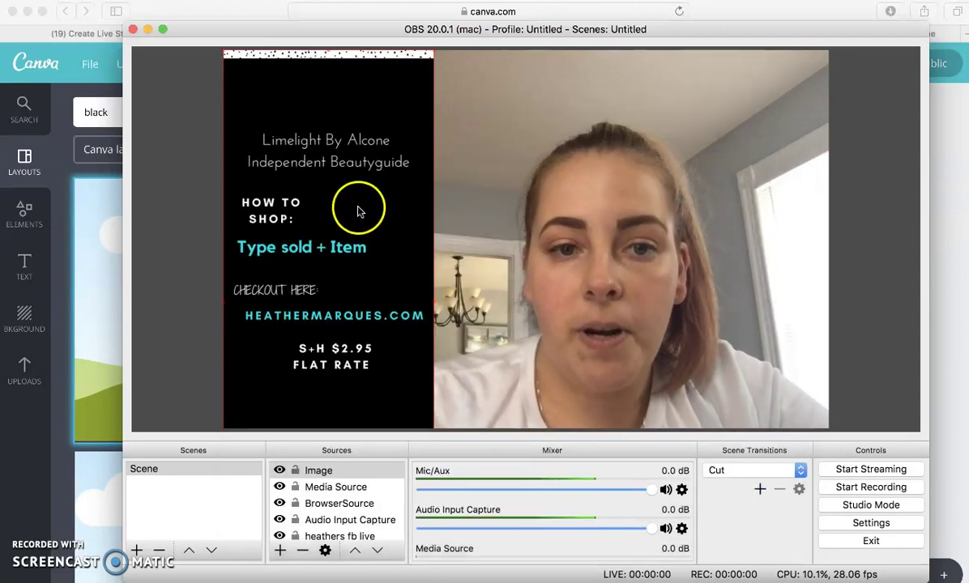
Step: Resize the y Alcone.png banner to full canvas height on the left, and shift the webcam down
{"action": "mouse_move", "coordinate": [366, 194]}
{"action": "left_mouse_down"}
{"action": "mouse_move", "coordinate": [364, 158]}
{"action": "mouse_move", "coordinate": [369, 200]}
{"action": "mouse_move", "coordinate": [360, 204]}
{"action": "left_mouse_up"}
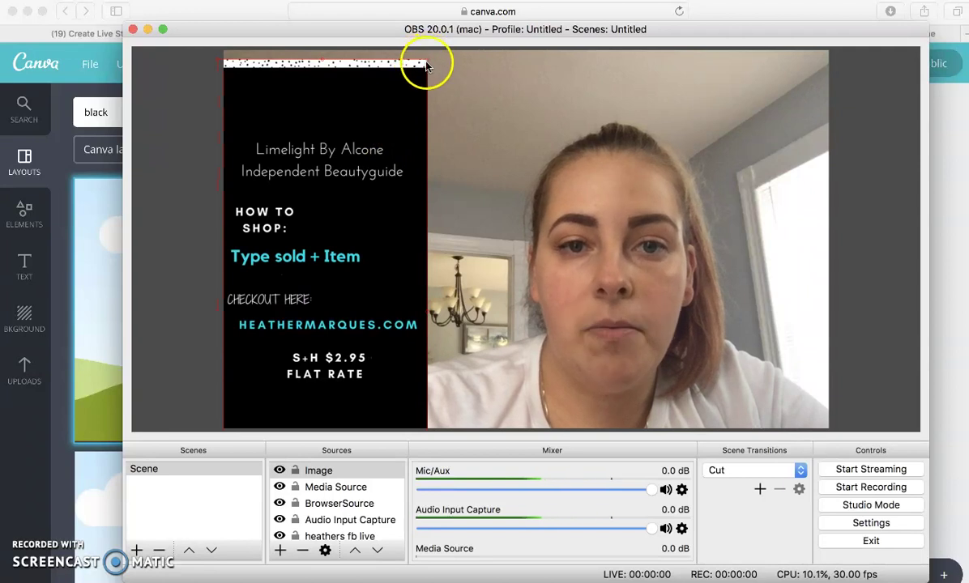
{"action": "left_click_drag", "start_coordinate": [428, 64], "coordinate": [317, 125]}
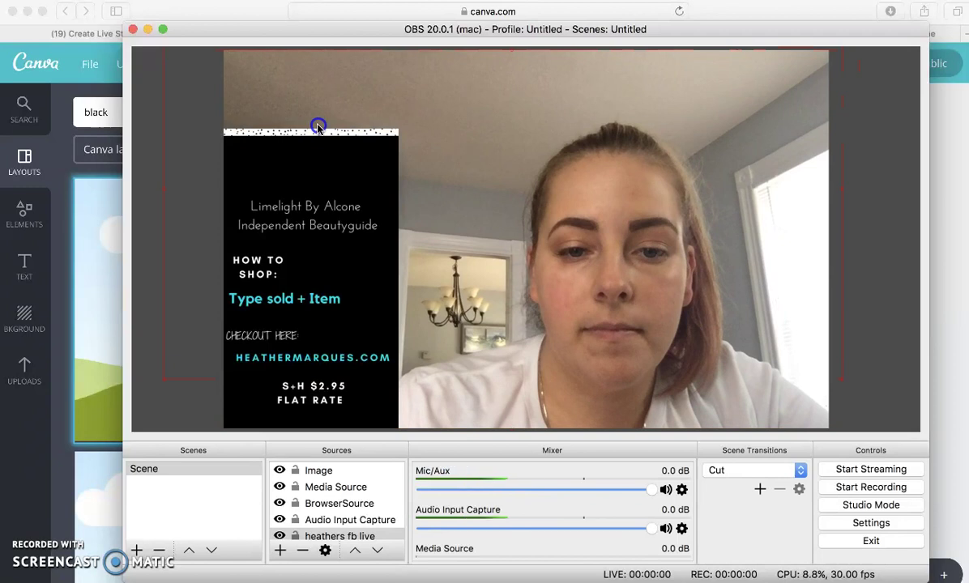
{"action": "left_click_drag", "start_coordinate": [305, 178], "coordinate": [298, 99]}
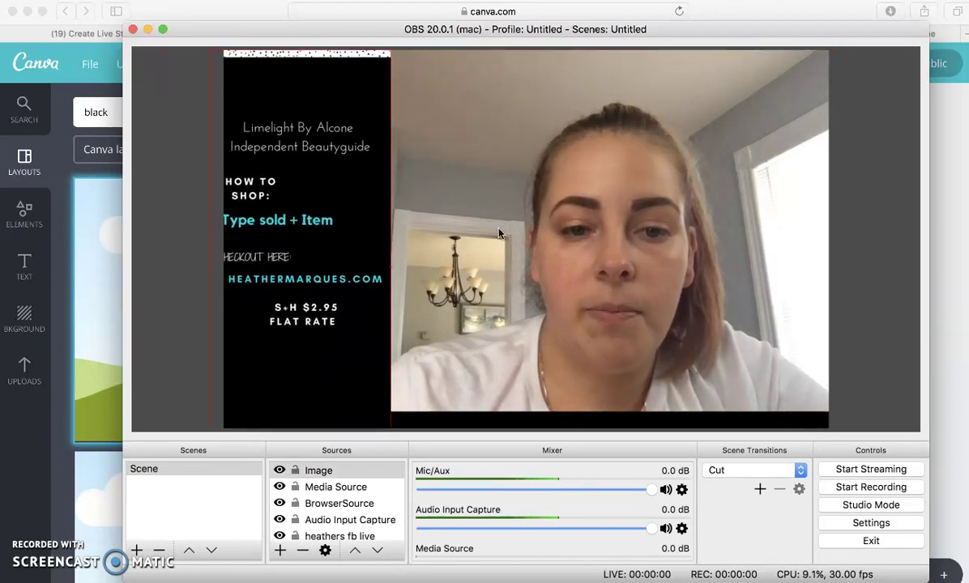
{"action": "left_click_drag", "start_coordinate": [760, 373], "coordinate": [760, 393]}
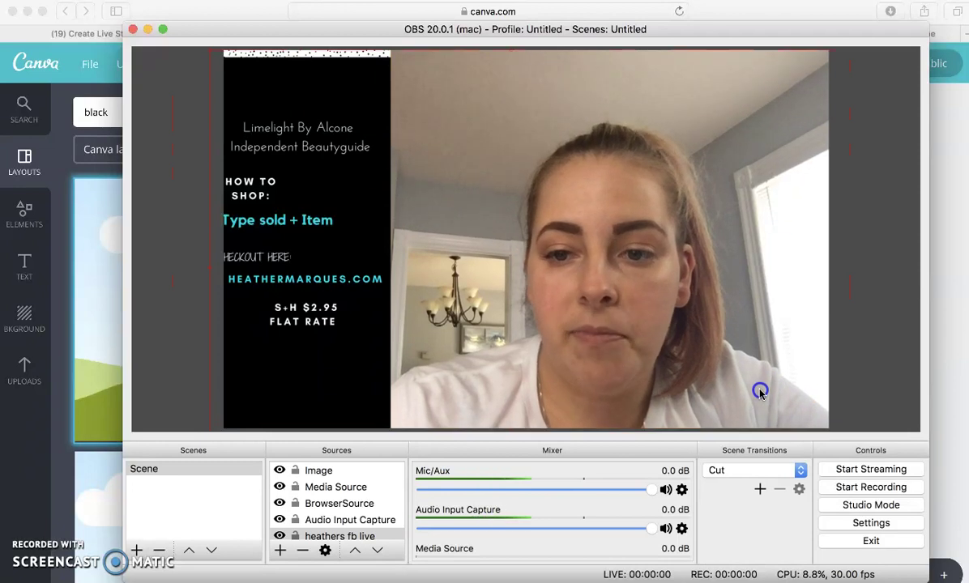
{"action": "left_click", "coordinate": [334, 332]}
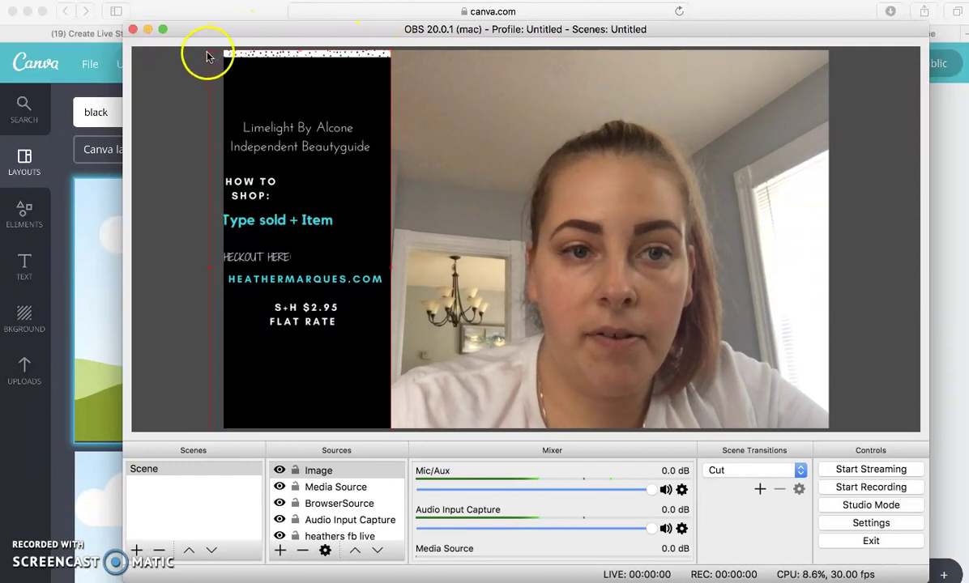
{"action": "left_click_drag", "start_coordinate": [209, 53], "coordinate": [262, 57]}
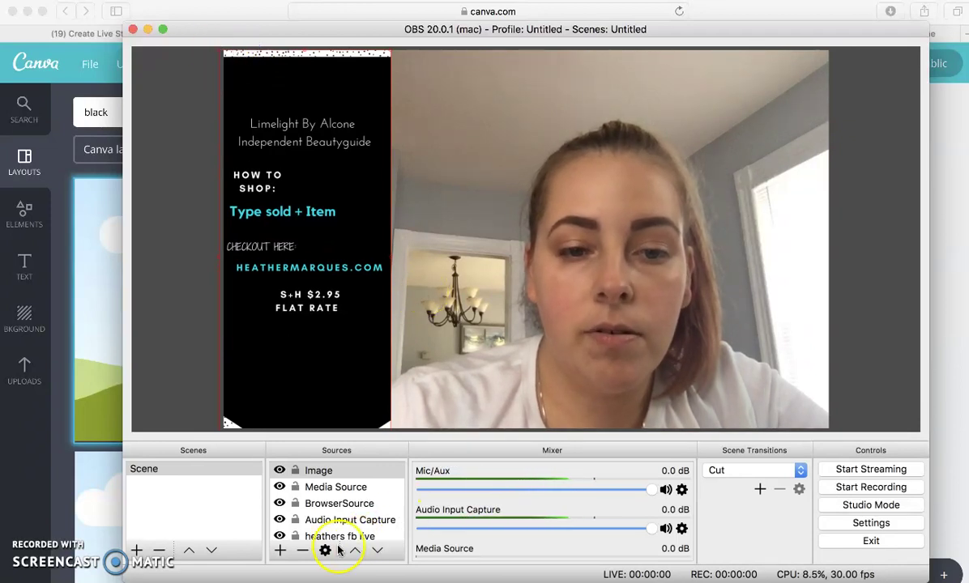
Step: Add an Image 2 source that loads the LL-logo_stacked.png LimeLight logo
{"action": "left_click", "coordinate": [280, 550]}
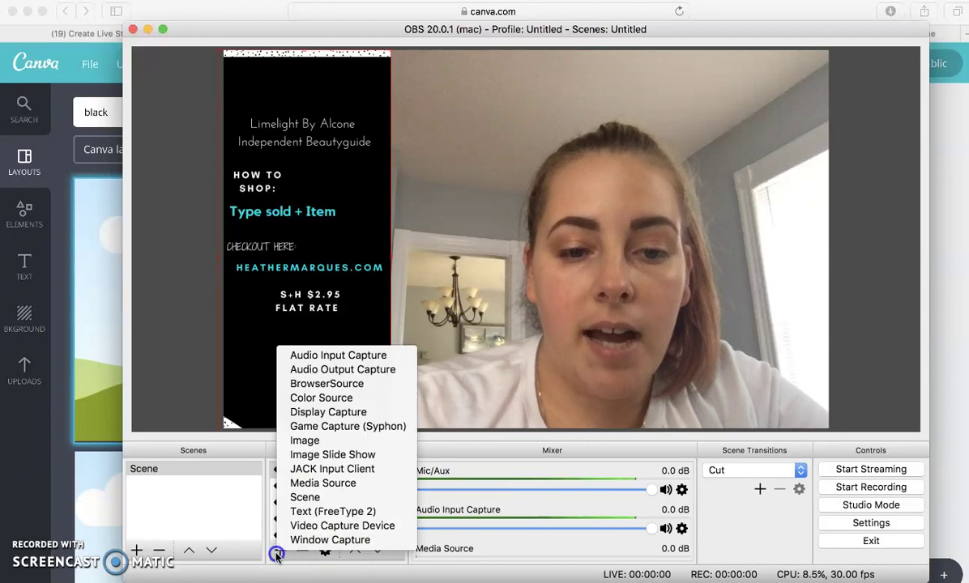
{"action": "left_click", "coordinate": [300, 440]}
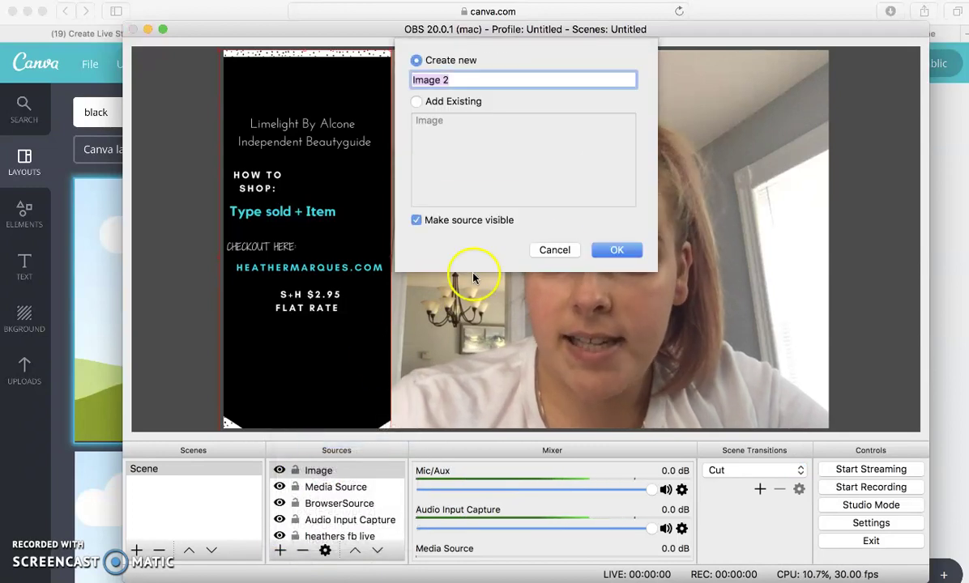
{"action": "left_click", "coordinate": [617, 251]}
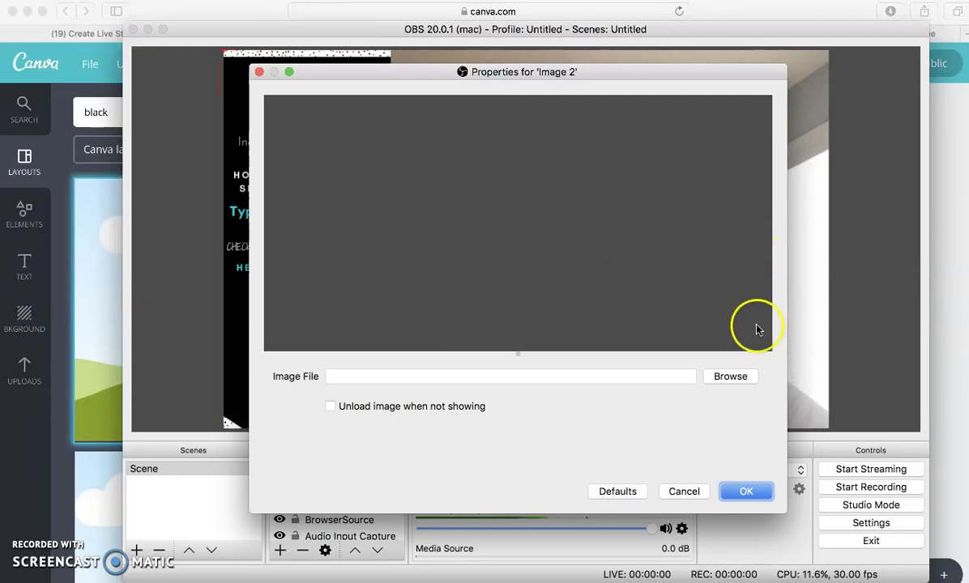
{"action": "left_click", "coordinate": [731, 376]}
{"action": "scroll", "coordinate": [603, 295], "scroll_direction": "down", "scroll_amount": 5}
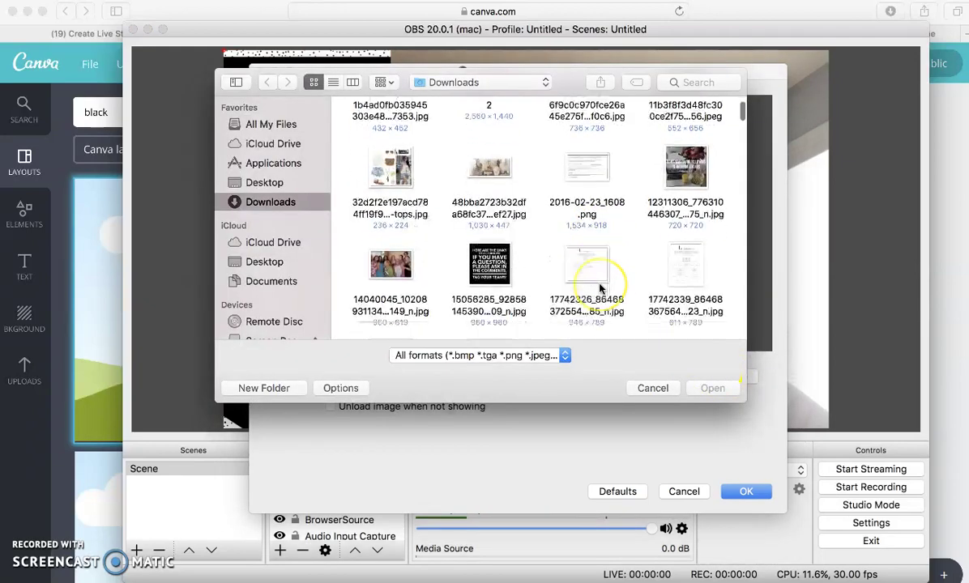
{"action": "scroll", "coordinate": [599, 288], "scroll_direction": "down", "scroll_amount": 10}
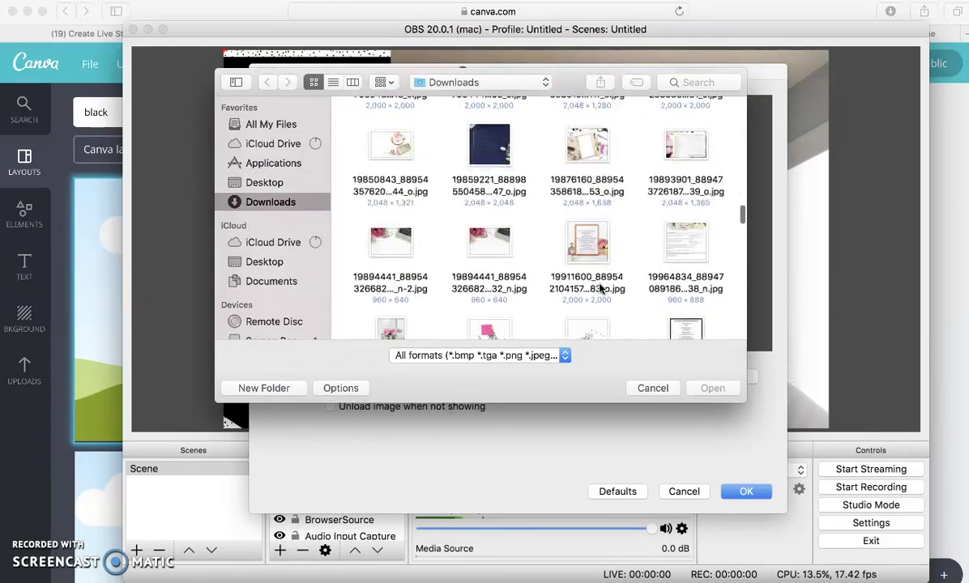
{"action": "scroll", "coordinate": [599, 287], "scroll_direction": "down", "scroll_amount": 10}
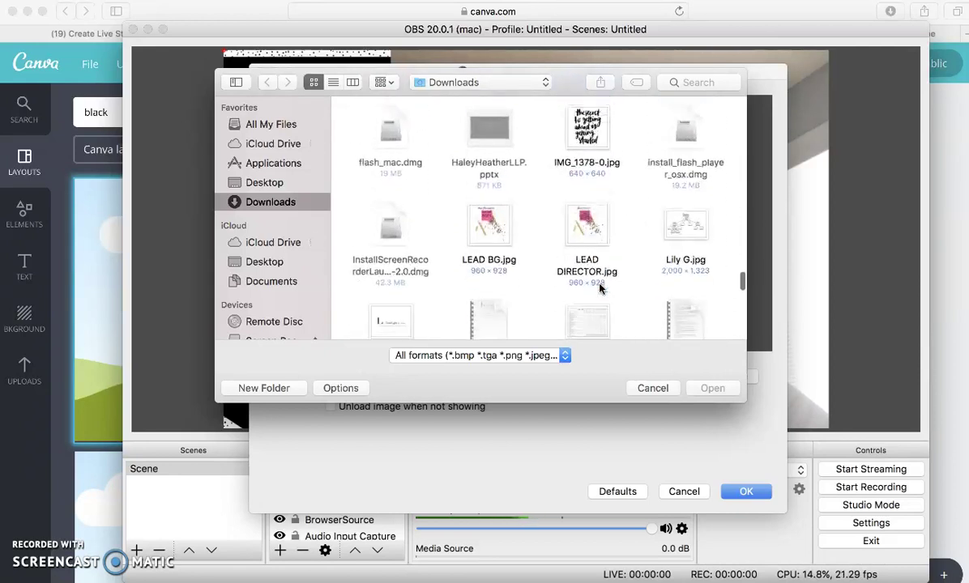
{"action": "scroll", "coordinate": [601, 287], "scroll_direction": "down", "scroll_amount": 2}
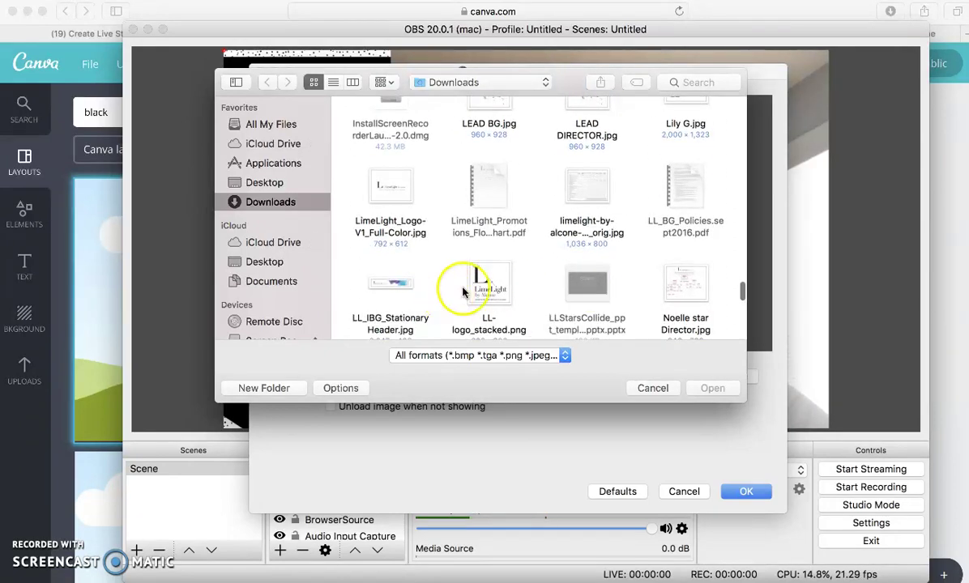
{"action": "left_click", "coordinate": [493, 292]}
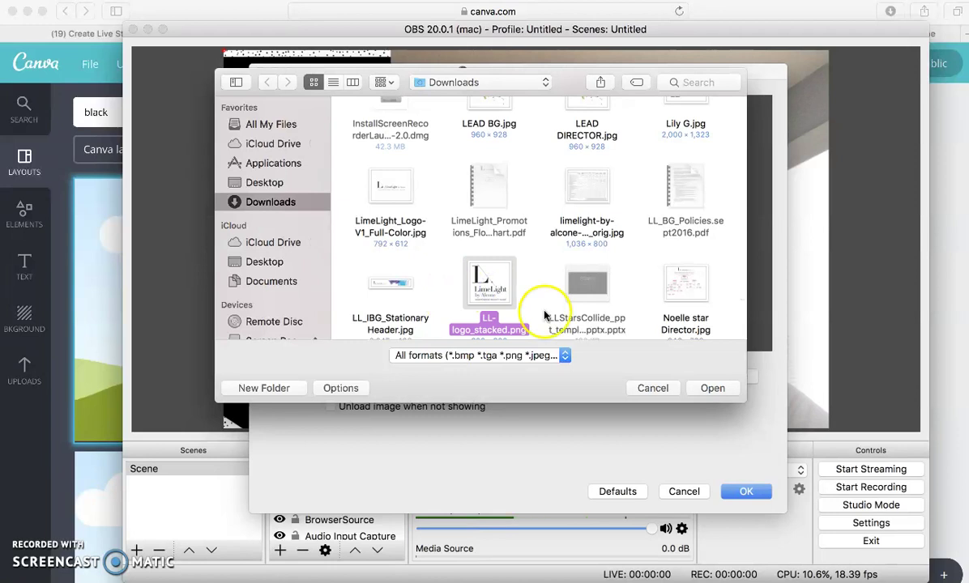
{"action": "left_click", "coordinate": [704, 392]}
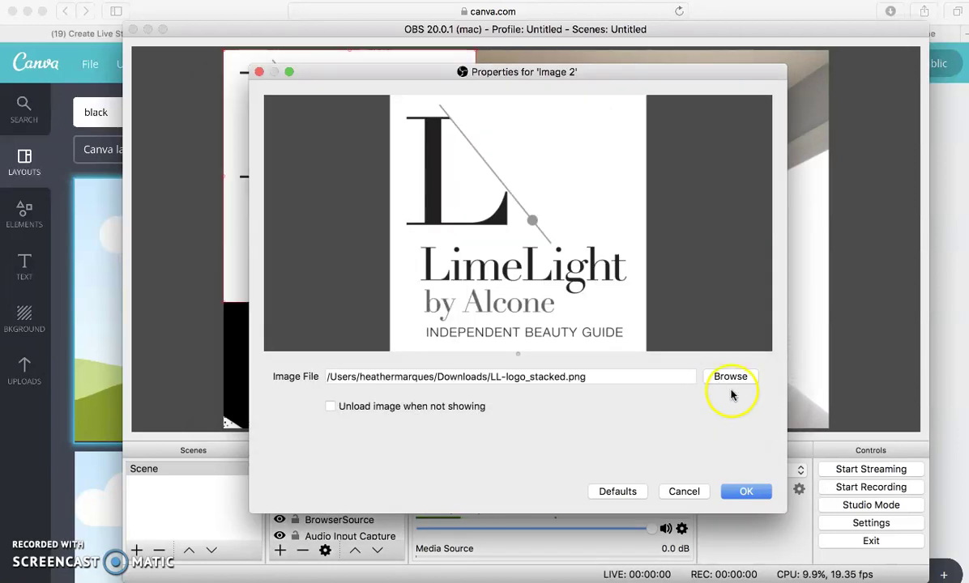
{"action": "left_click", "coordinate": [746, 490]}
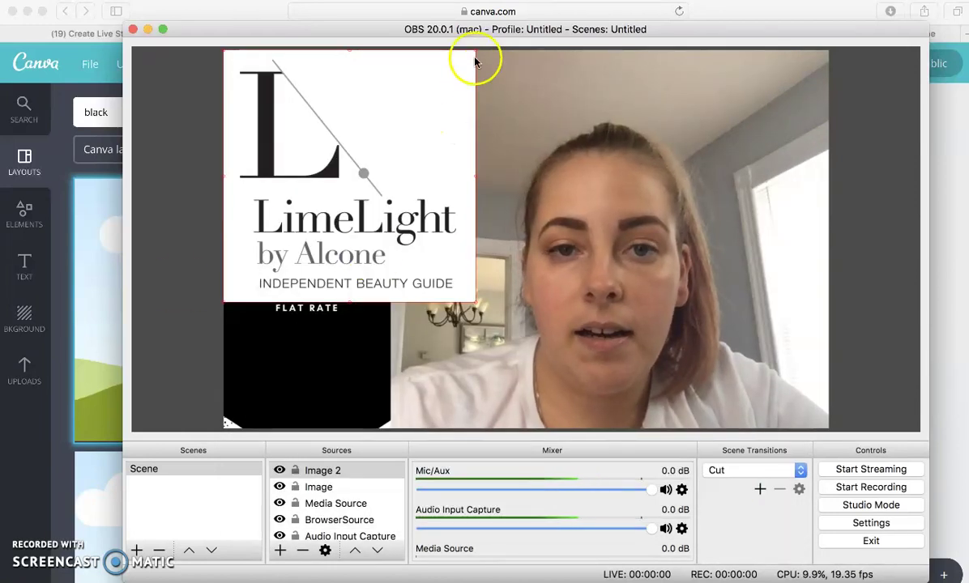
Step: Shrink the LimeLight logo below FLAT RATE on the banner, then hide OBS behind Safari
{"action": "left_click_drag", "start_coordinate": [476, 51], "coordinate": [332, 201]}
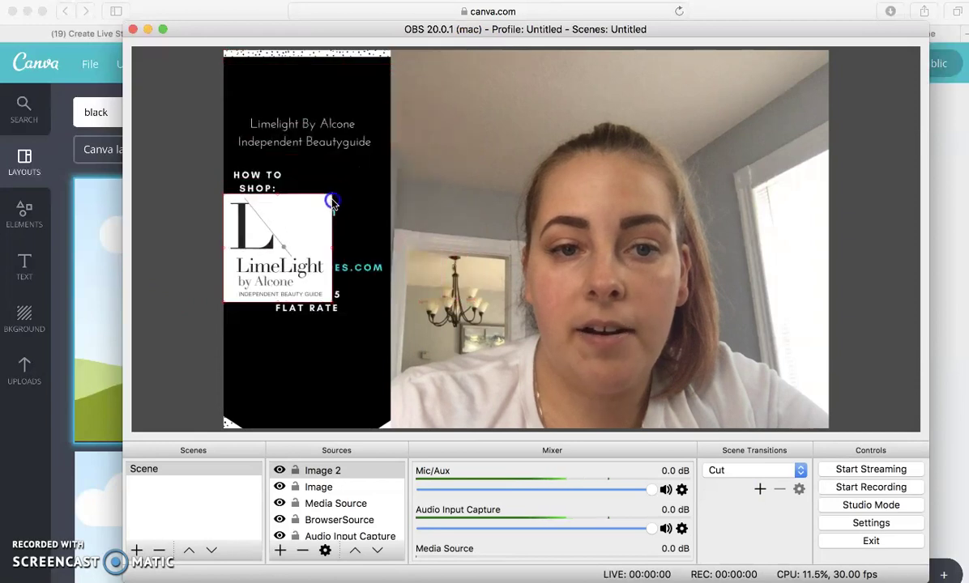
{"action": "left_click_drag", "start_coordinate": [293, 255], "coordinate": [325, 380]}
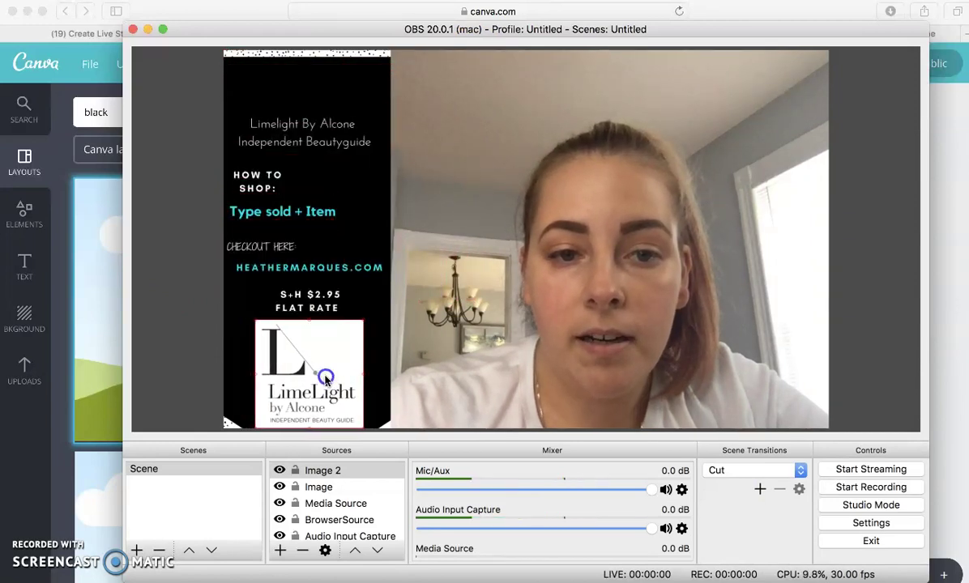
{"action": "left_click", "coordinate": [456, 302]}
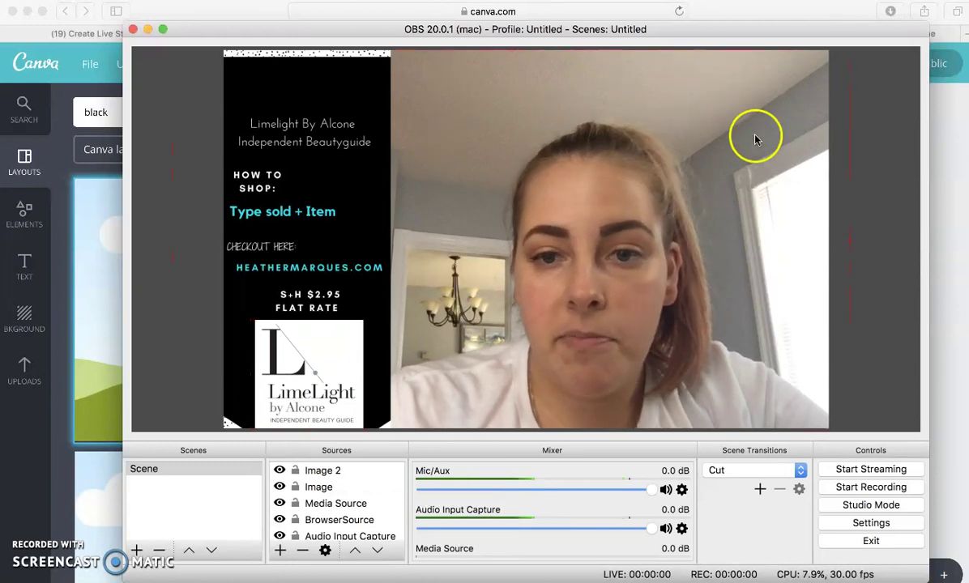
{"action": "left_click", "coordinate": [727, 151]}
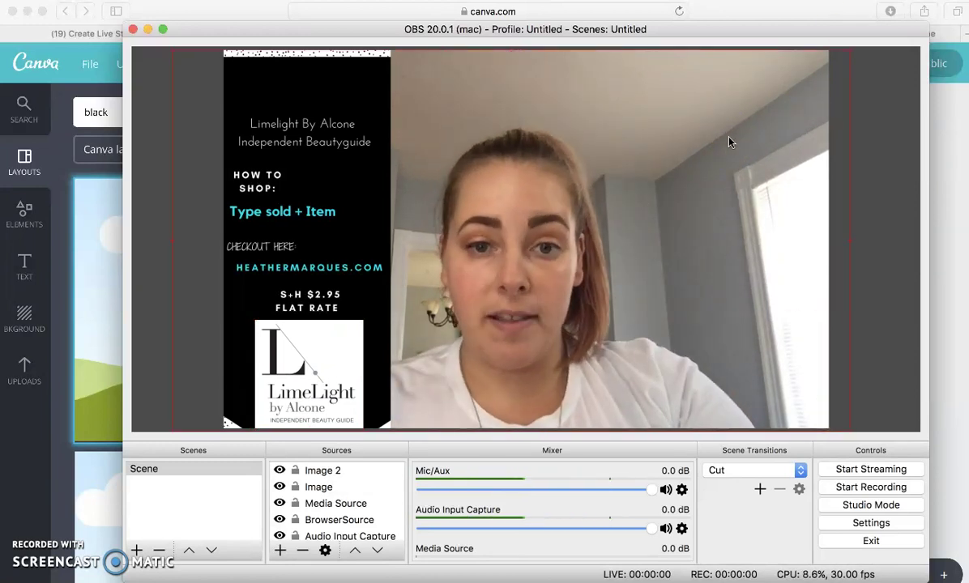
{"action": "left_click", "coordinate": [445, 369]}
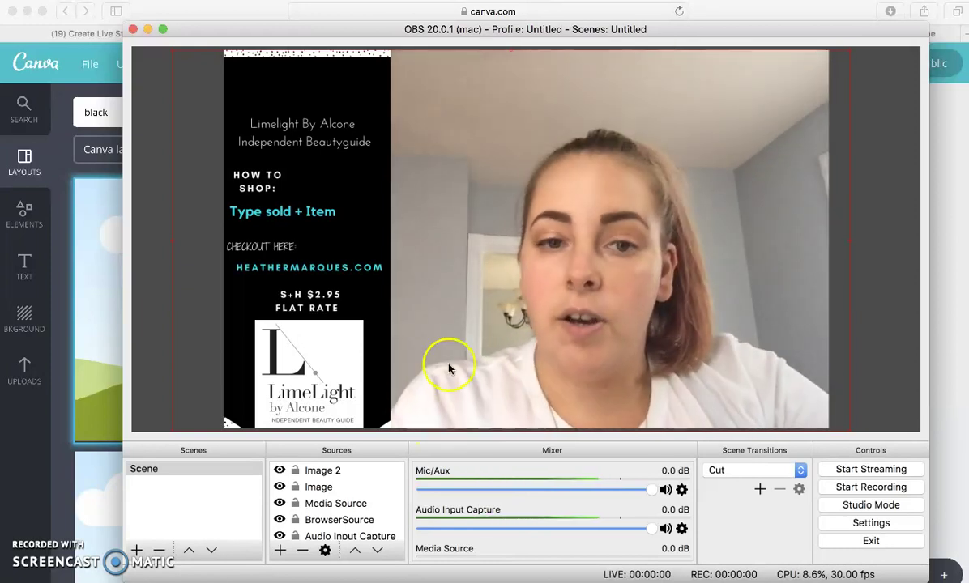
{"action": "left_click", "coordinate": [683, 30]}
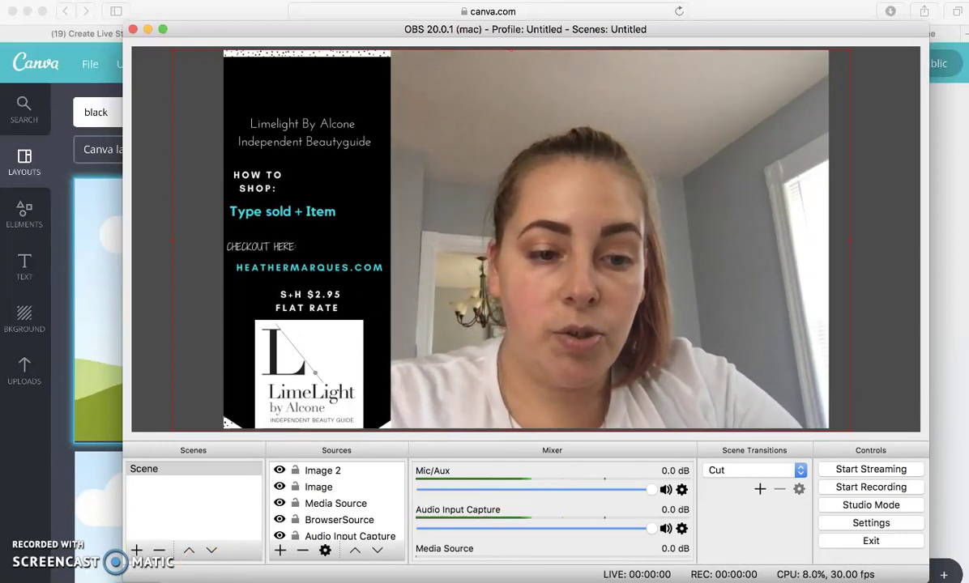
{"action": "key", "text": "super+Tab"}
Step: Reload facebook.com/live/create and start a new live stream shared on your timeline
{"action": "left_click", "coordinate": [139, 36]}
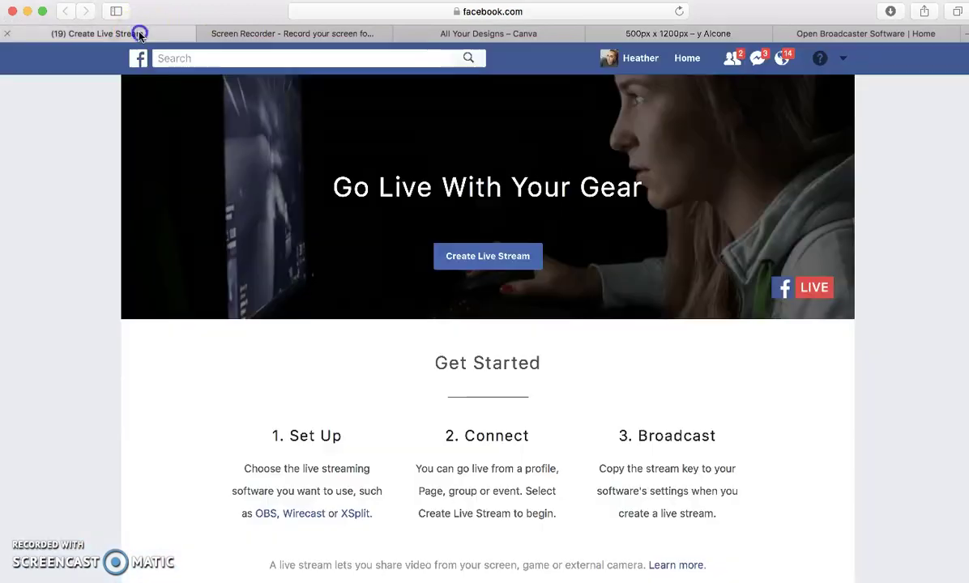
{"action": "left_click", "coordinate": [430, 12]}
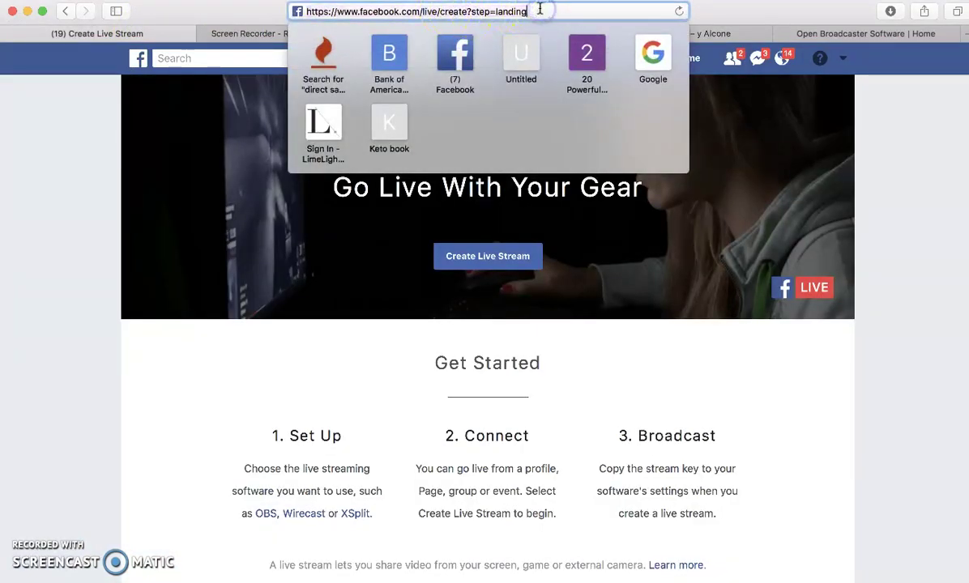
{"action": "key", "text": "BackSpace"}
{"action": "key", "text": "BackSpace"}
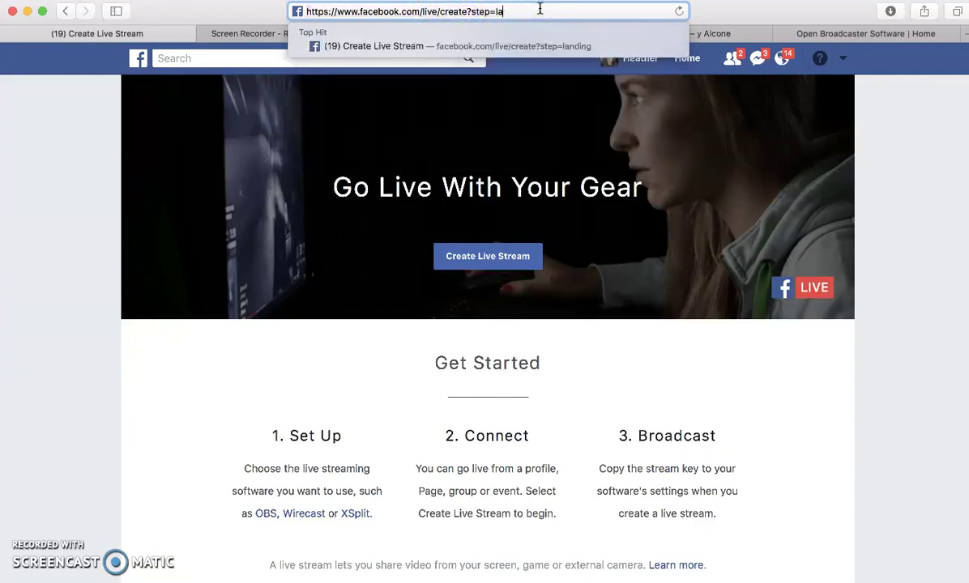
{"action": "key", "text": "BackSpace"}
{"action": "key", "text": "BackSpace"}
{"action": "key", "text": "BackSpace"}
{"action": "key", "text": "BackSpace"}
{"action": "key", "text": "BackSpace"}
{"action": "key", "text": "BackSpace"}
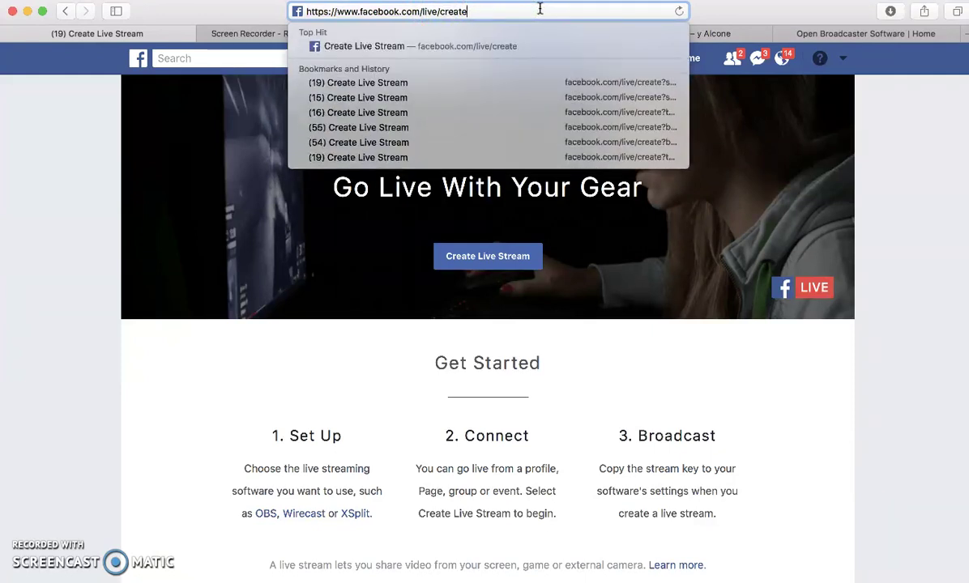
{"action": "key", "text": "Return"}
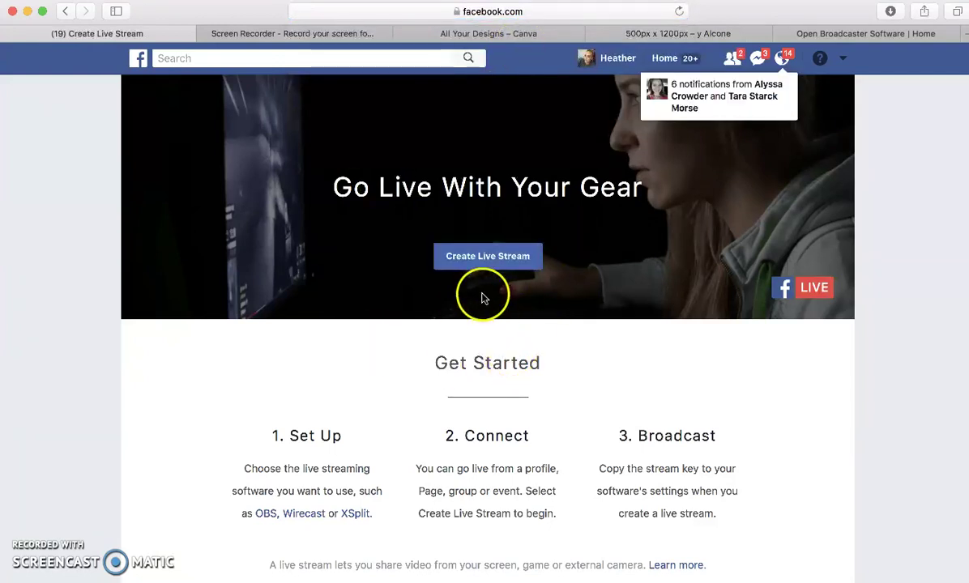
{"action": "left_click", "coordinate": [482, 273]}
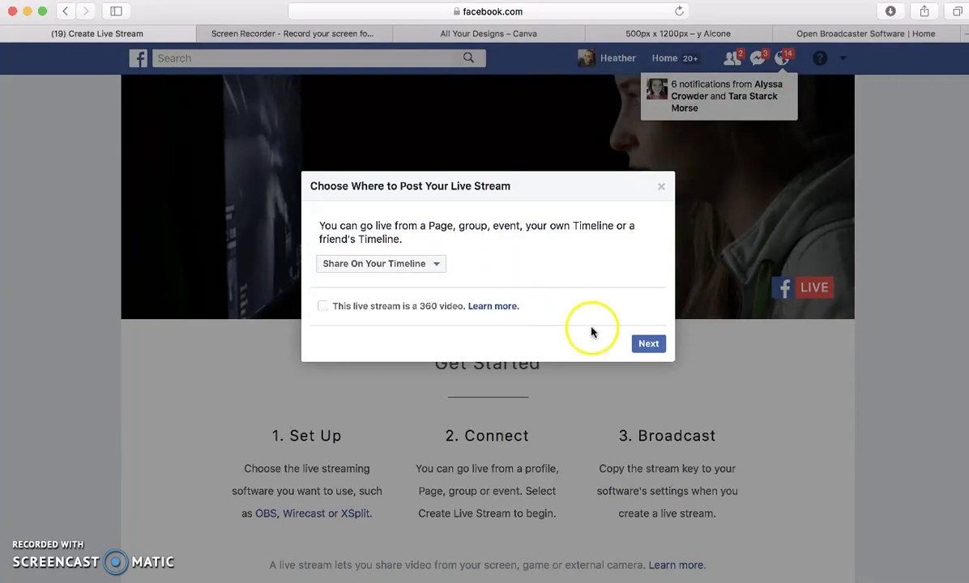
{"action": "left_click", "coordinate": [645, 345]}
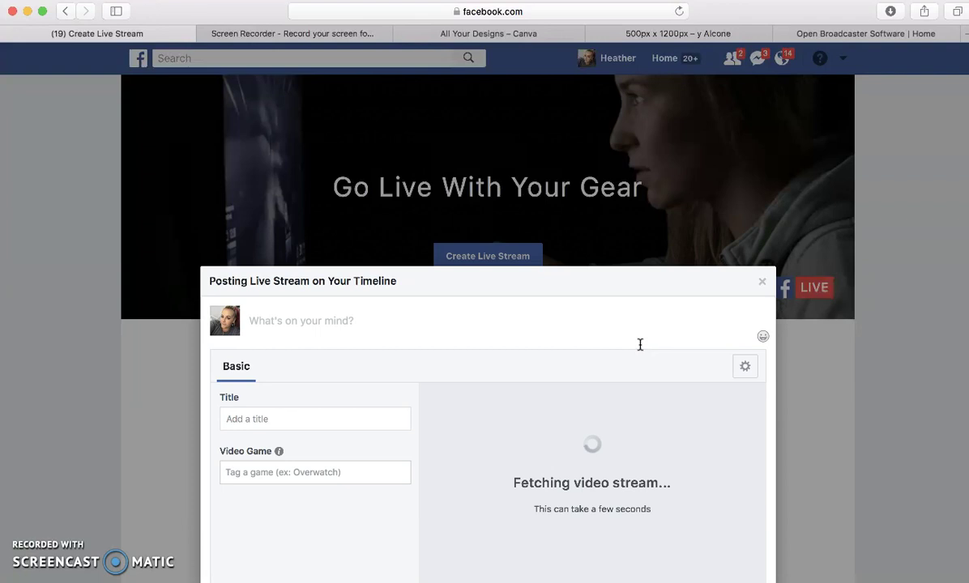
Step: Move the live stream dialog up so the server URL and stream key show
{"action": "left_click_drag", "start_coordinate": [620, 295], "coordinate": [618, 192]}
{"action": "left_click_drag", "start_coordinate": [582, 245], "coordinate": [558, 281]}
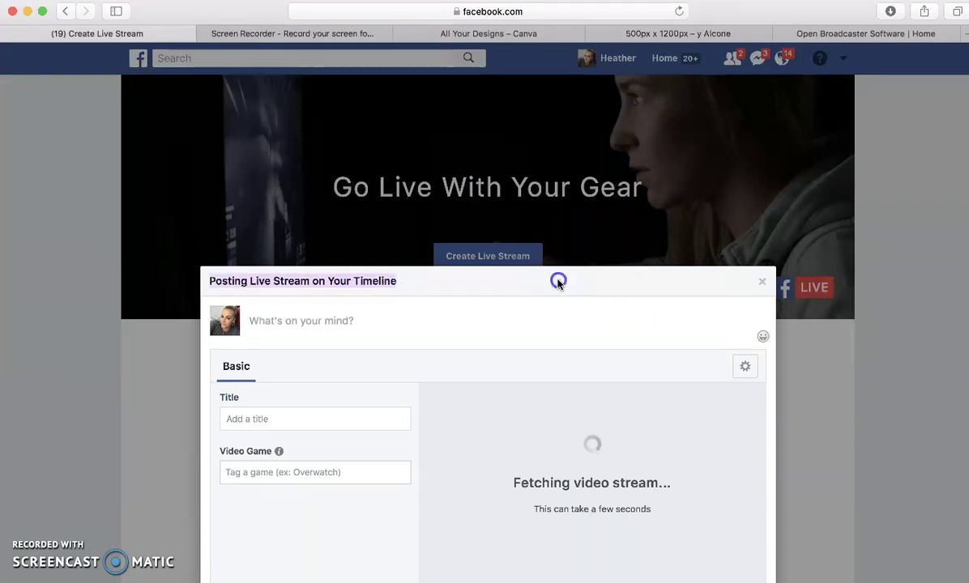
{"action": "mouse_move", "coordinate": [380, 281]}
{"action": "left_mouse_down"}
{"action": "mouse_move", "coordinate": [390, 319]}
{"action": "mouse_move", "coordinate": [393, 274]}
{"action": "left_mouse_up"}
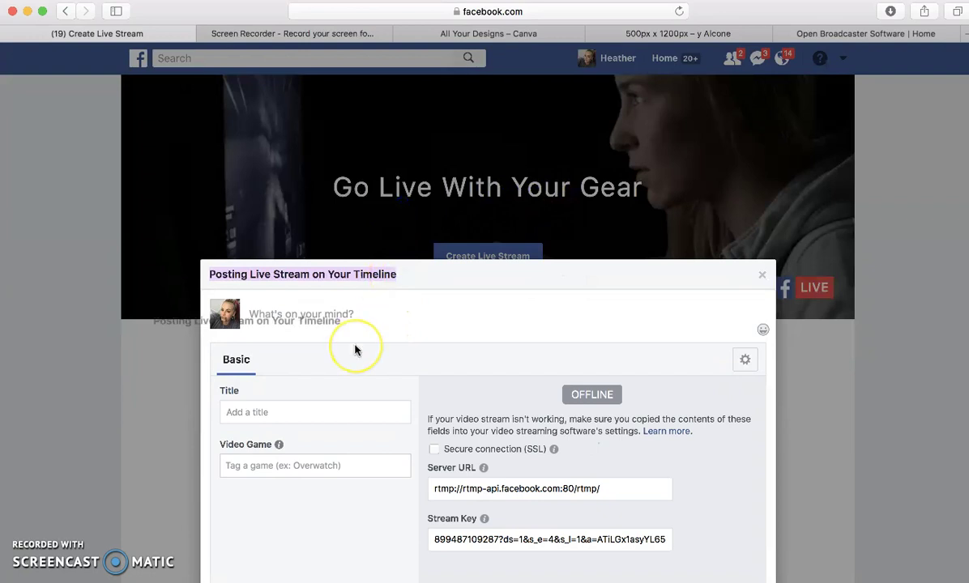
{"action": "left_click_drag", "start_coordinate": [424, 330], "coordinate": [450, 327]}
{"action": "left_click", "coordinate": [453, 326]}
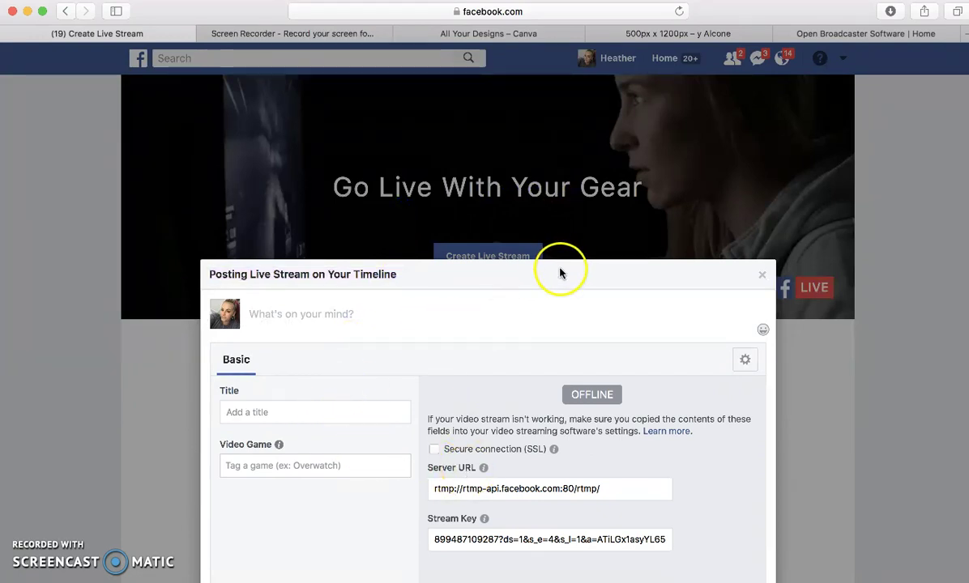
{"action": "left_click_drag", "start_coordinate": [559, 273], "coordinate": [566, 260]}
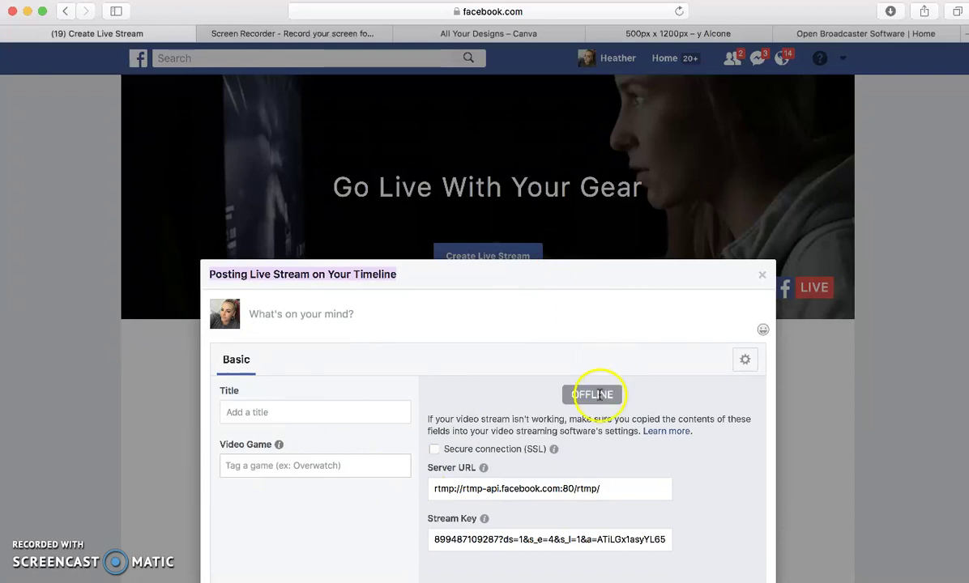
Step: Select the whole Facebook stream key and switch back to OBS
{"action": "left_click", "coordinate": [456, 539]}
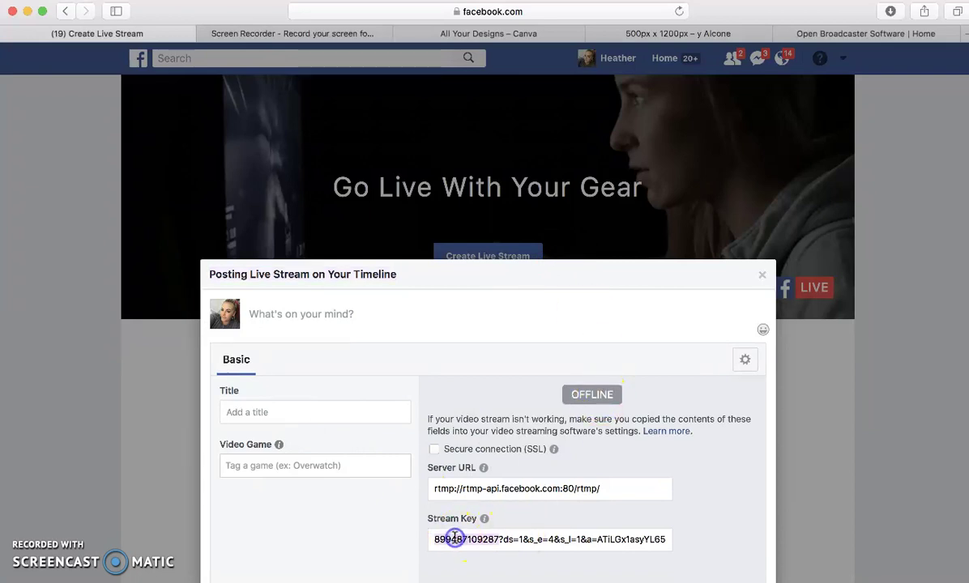
{"action": "triple_click", "coordinate": [455, 539]}
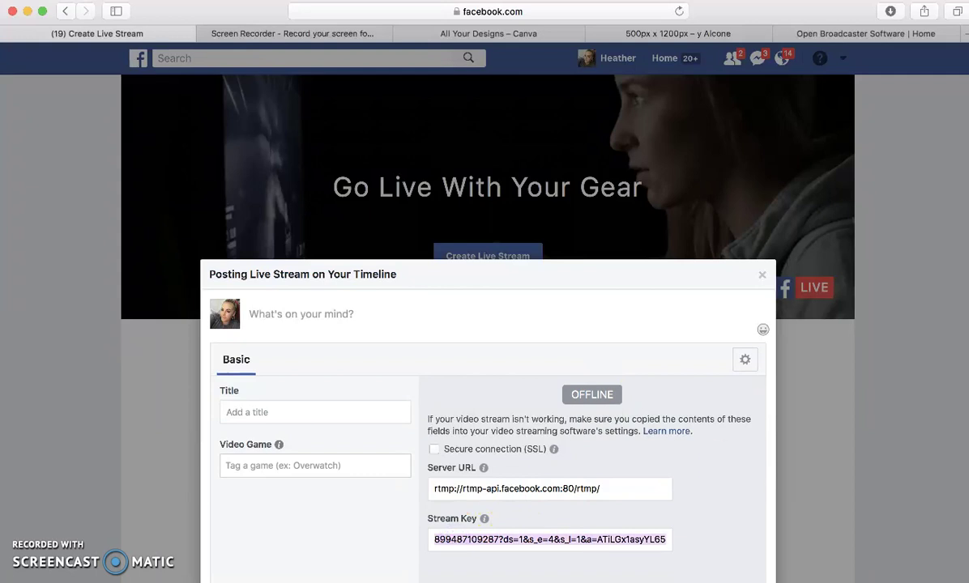
{"action": "key", "text": "super+Tab"}
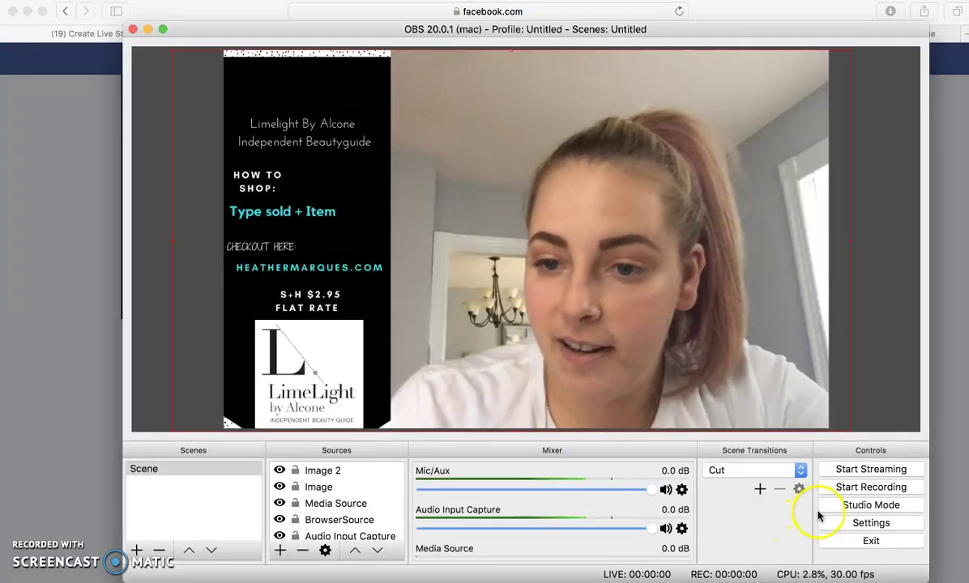
Step: Save Facebook Live with the stream key in OBS Stream settings, then start streaming
{"action": "left_click", "coordinate": [846, 470]}
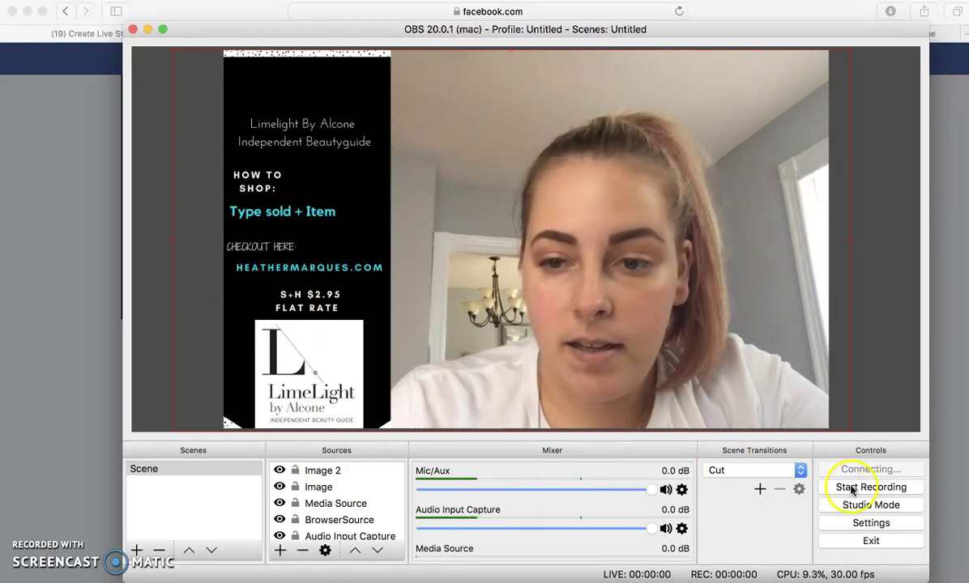
{"action": "left_click", "coordinate": [874, 525]}
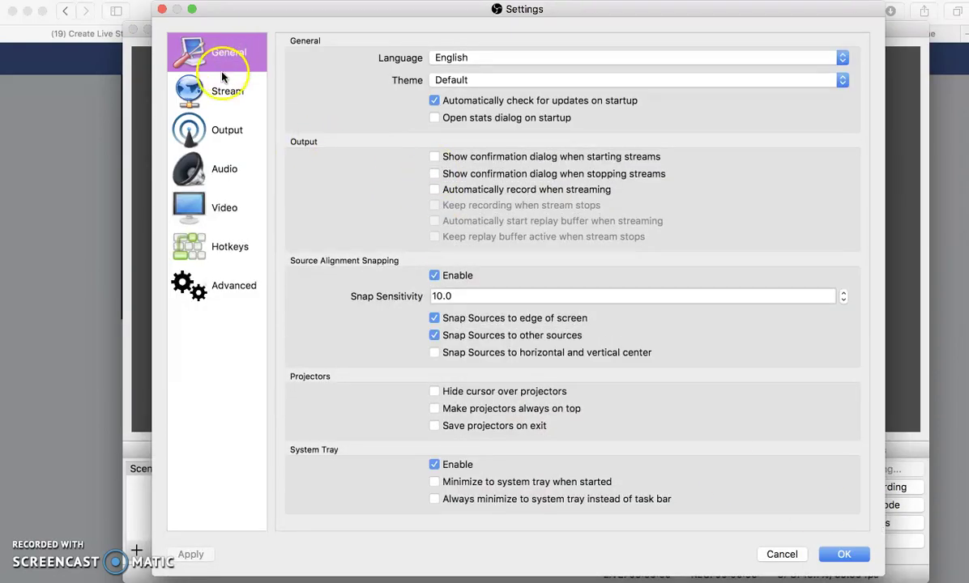
{"action": "left_click", "coordinate": [220, 92]}
{"action": "left_click", "coordinate": [671, 169]}
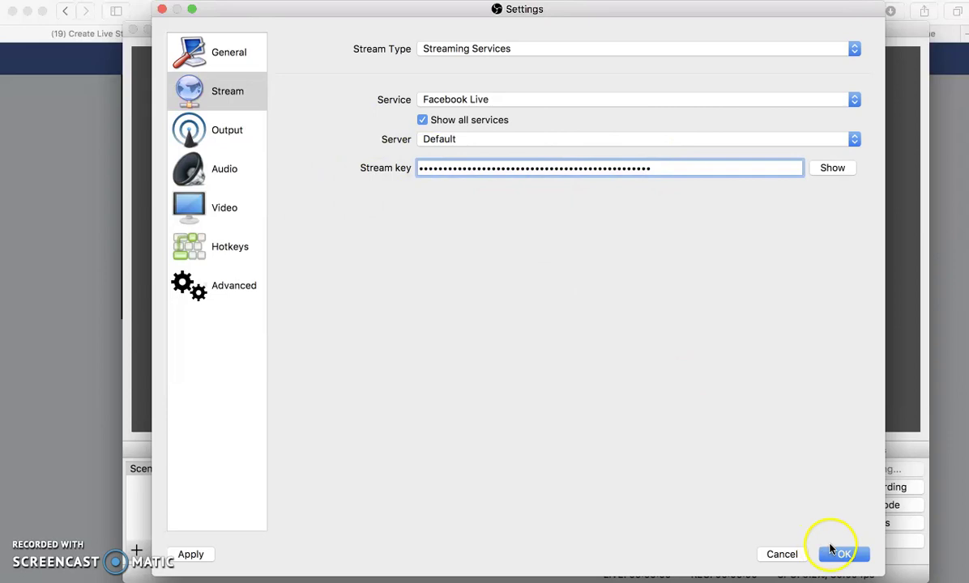
{"action": "left_click", "coordinate": [839, 555]}
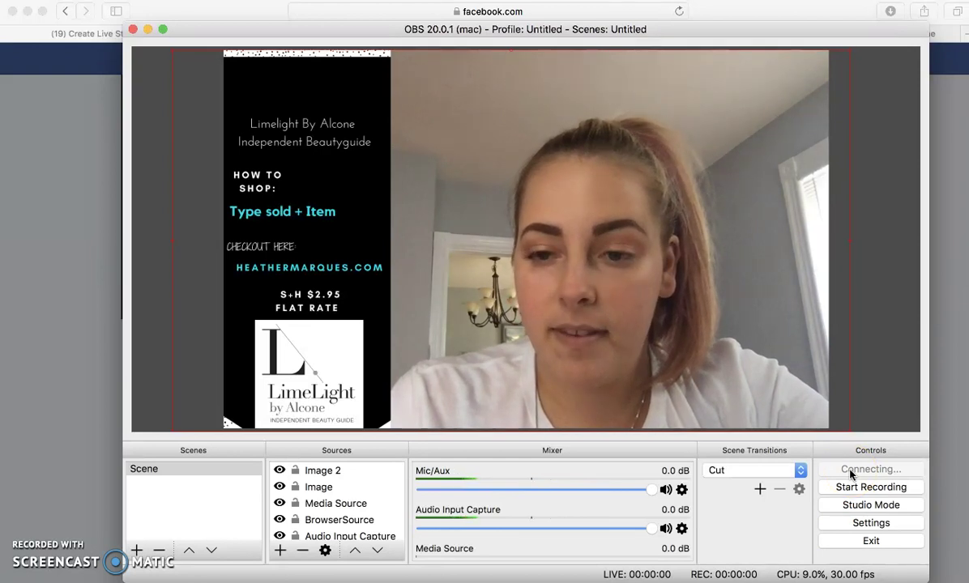
{"action": "left_click", "coordinate": [640, 323]}
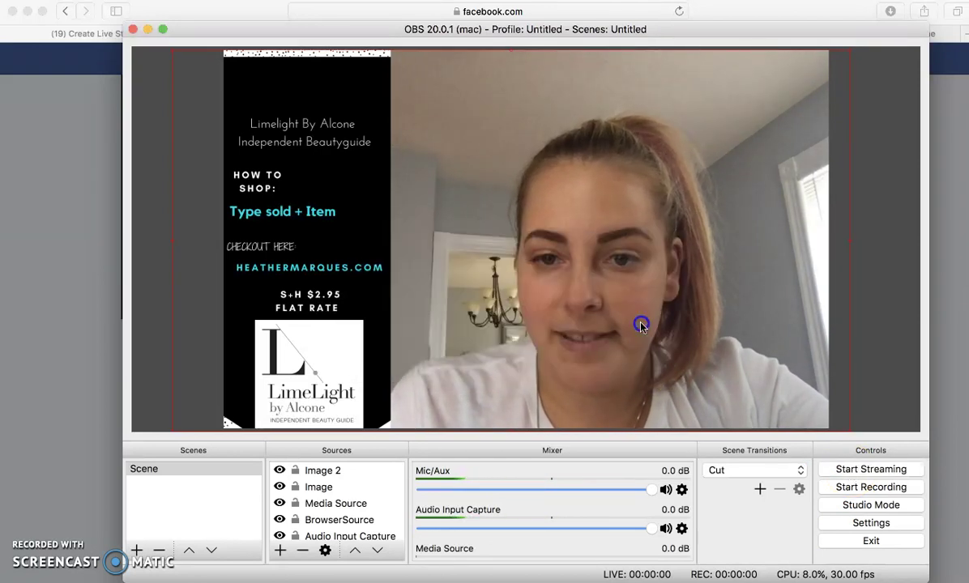
{"action": "left_click", "coordinate": [853, 469]}
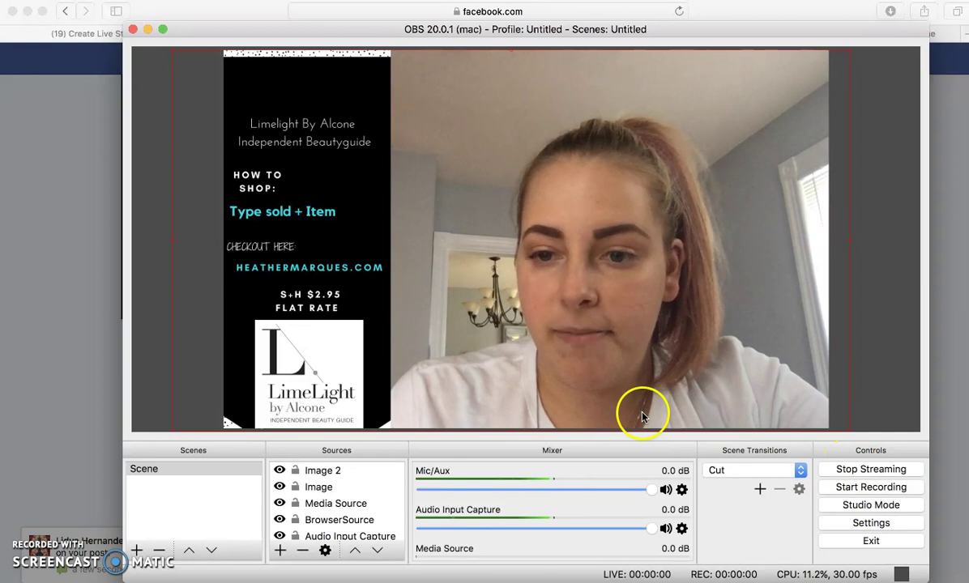
Step: Return to Facebook and check the OBS feed preview and its video quality options
{"action": "key", "text": "super+Tab"}
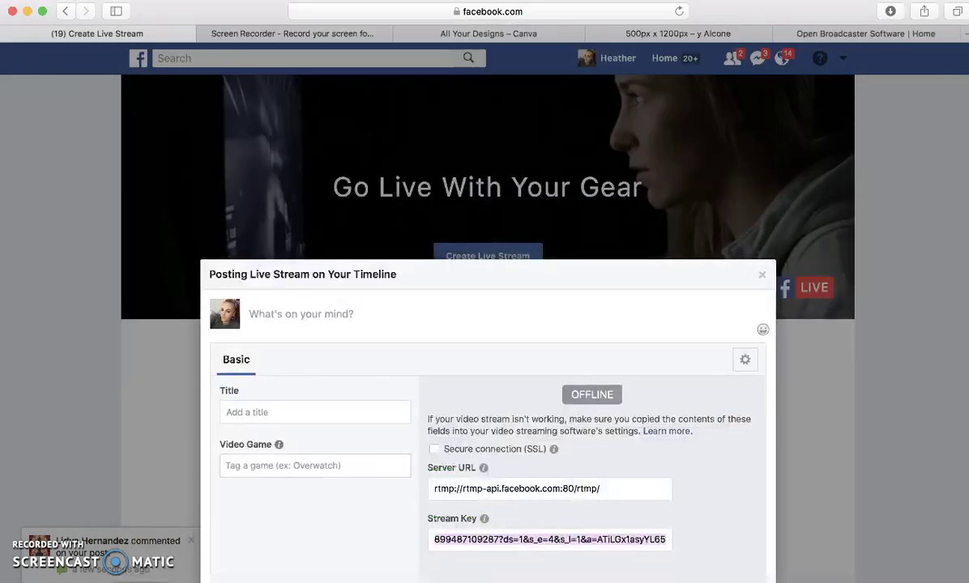
{"action": "left_click_drag", "start_coordinate": [415, 284], "coordinate": [419, 262]}
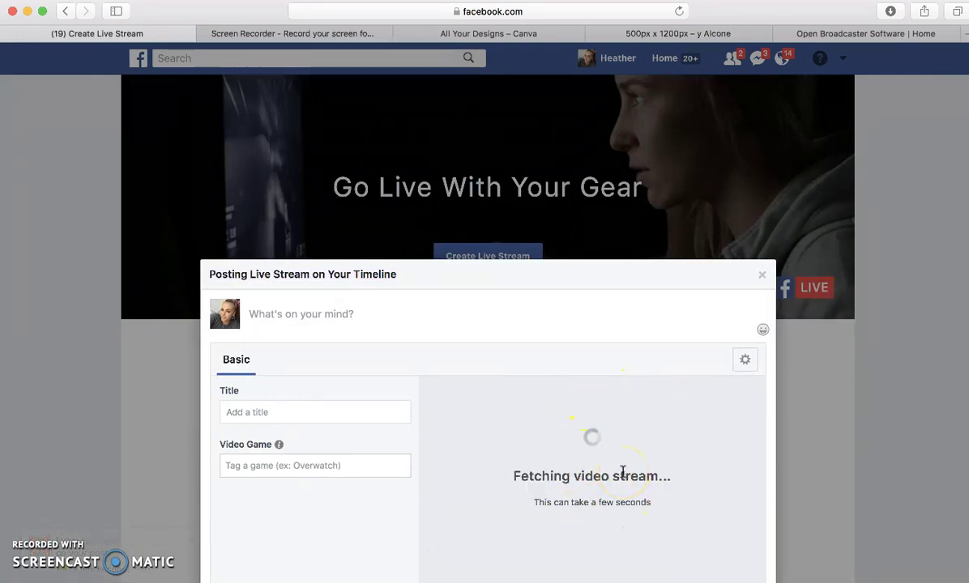
{"action": "left_click", "coordinate": [388, 317]}
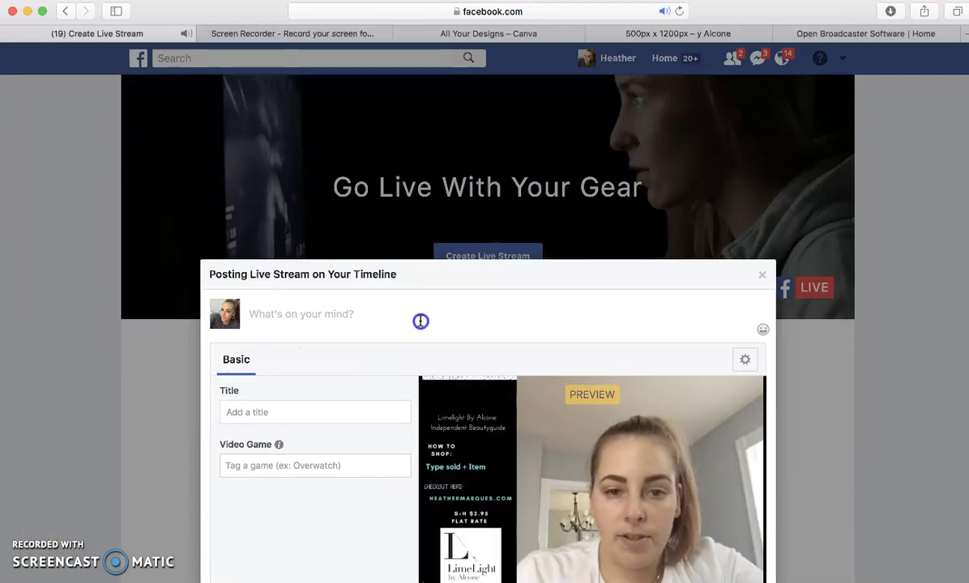
{"action": "left_click_drag", "start_coordinate": [458, 283], "coordinate": [461, 259]}
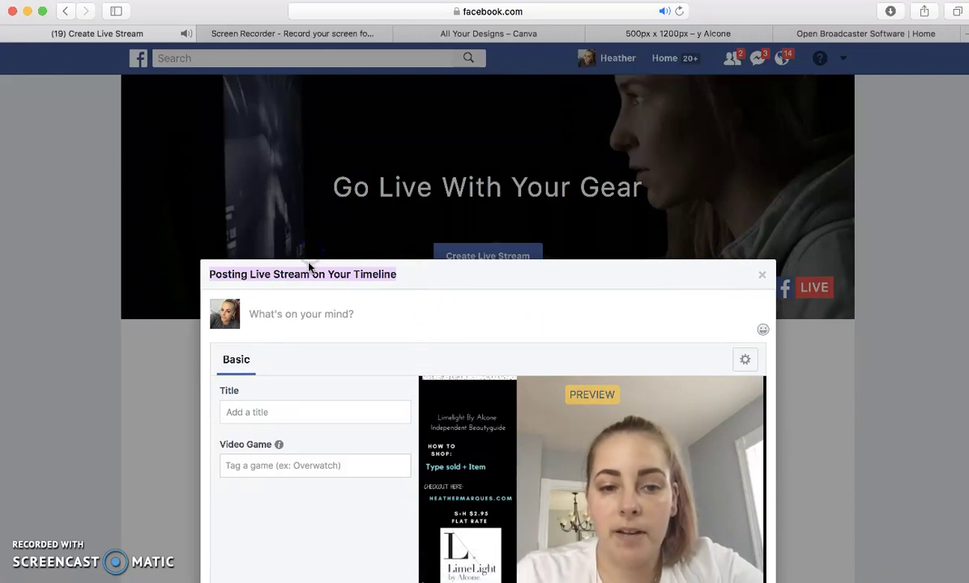
{"action": "left_click", "coordinate": [202, 334]}
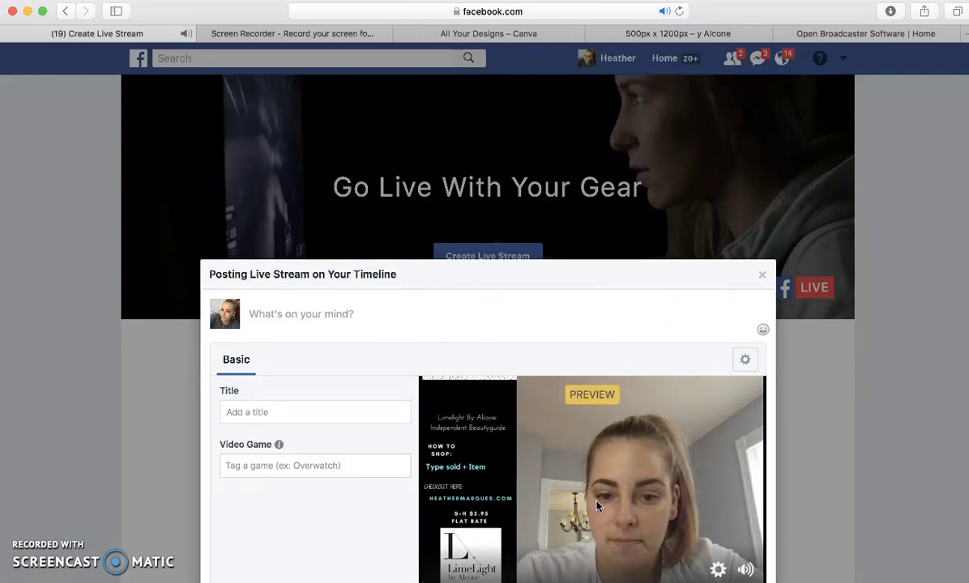
{"action": "left_click", "coordinate": [617, 496]}
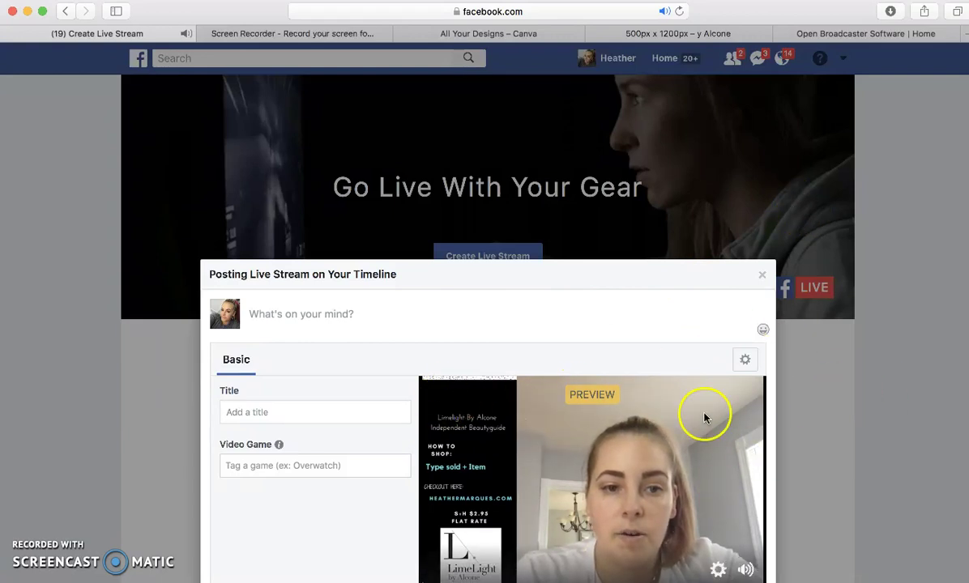
{"action": "left_click", "coordinate": [720, 570]}
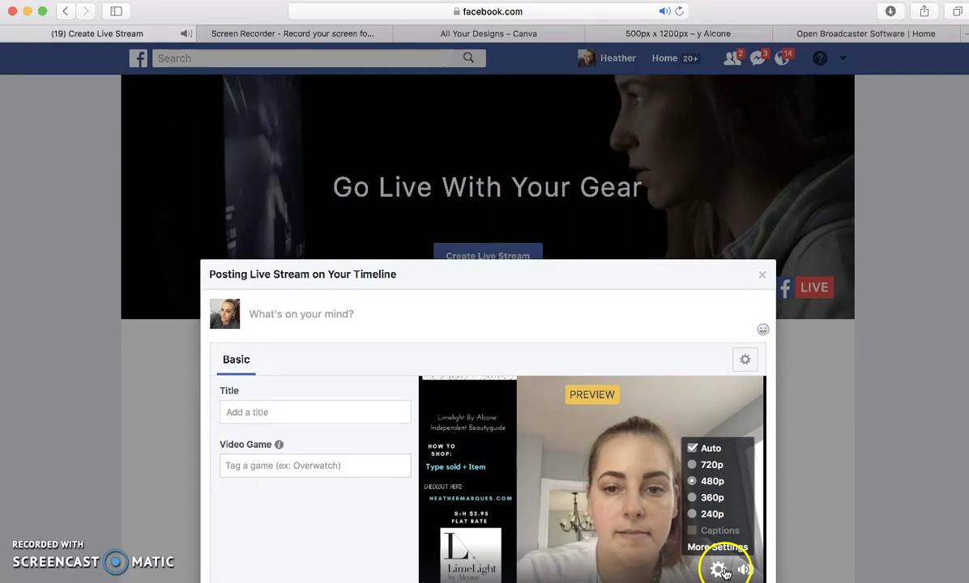
Step: Discard the live stream post, confirm OBS is still streaming, then return to Facebook
{"action": "left_click", "coordinate": [763, 276]}
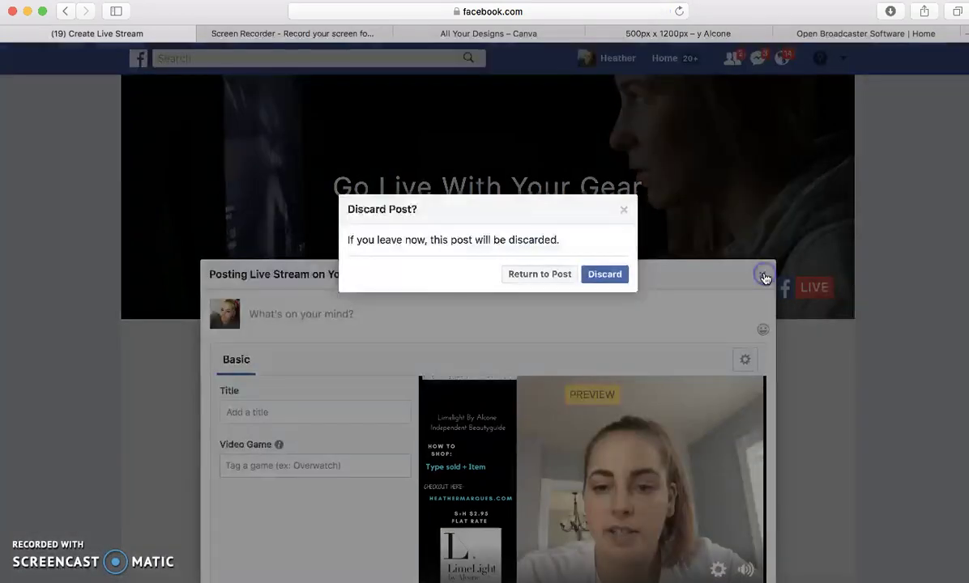
{"action": "left_click", "coordinate": [601, 275]}
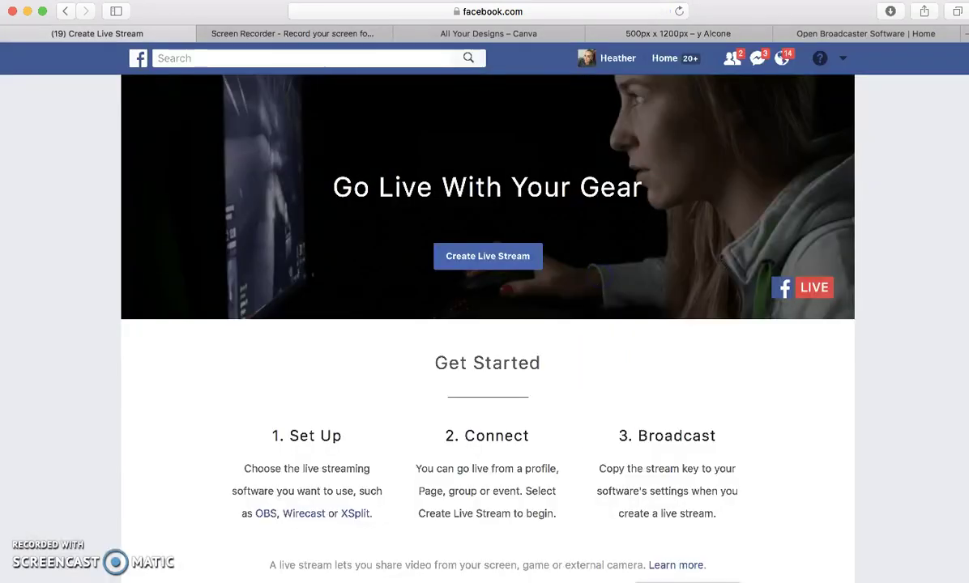
{"action": "key", "text": "super+Tab"}
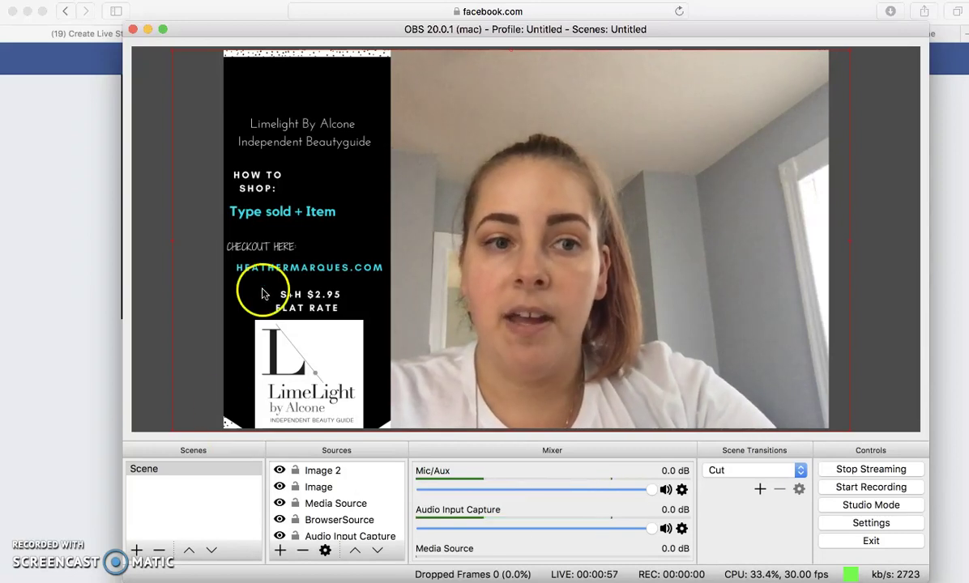
{"action": "left_click", "coordinate": [72, 196]}
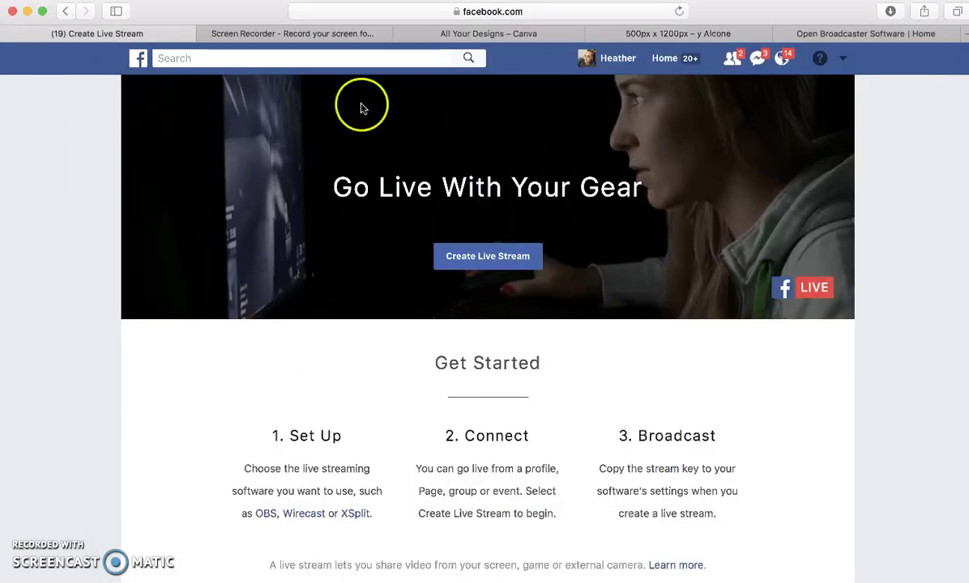
Step: Open Create Live Stream, review the timeline sharing options, close the dialog unchanged, and return to OBS
{"action": "left_click", "coordinate": [453, 257]}
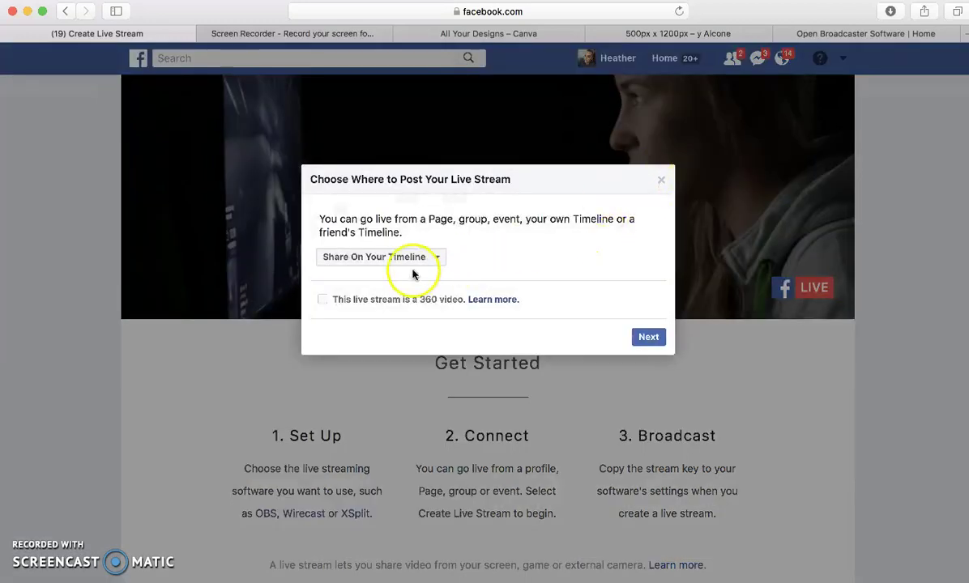
{"action": "left_click", "coordinate": [418, 259]}
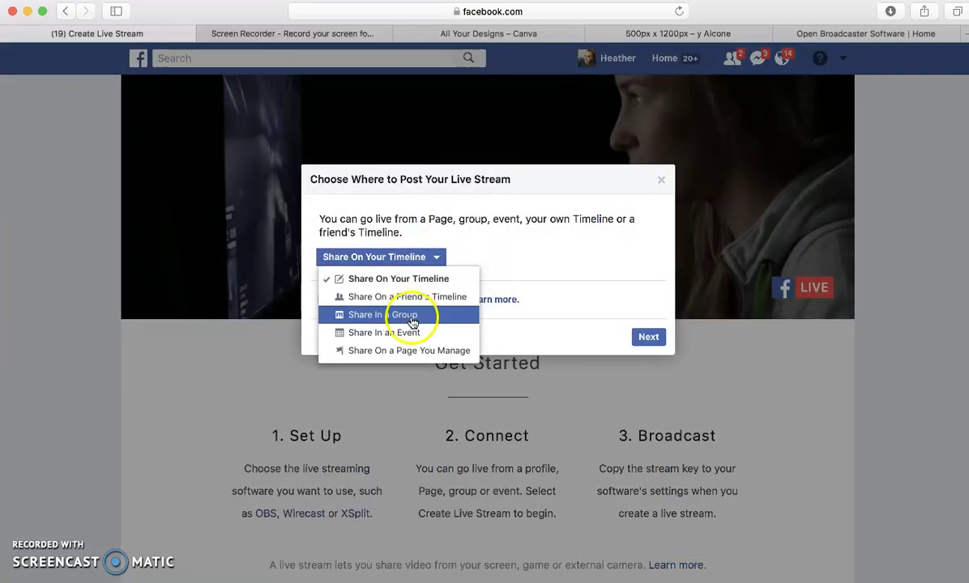
{"action": "left_click", "coordinate": [474, 233]}
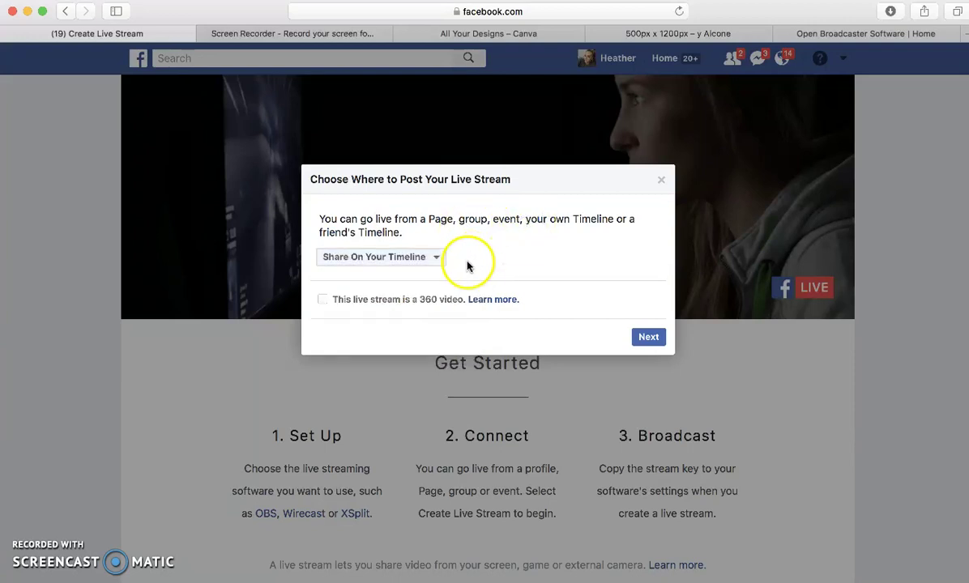
{"action": "left_click", "coordinate": [662, 181]}
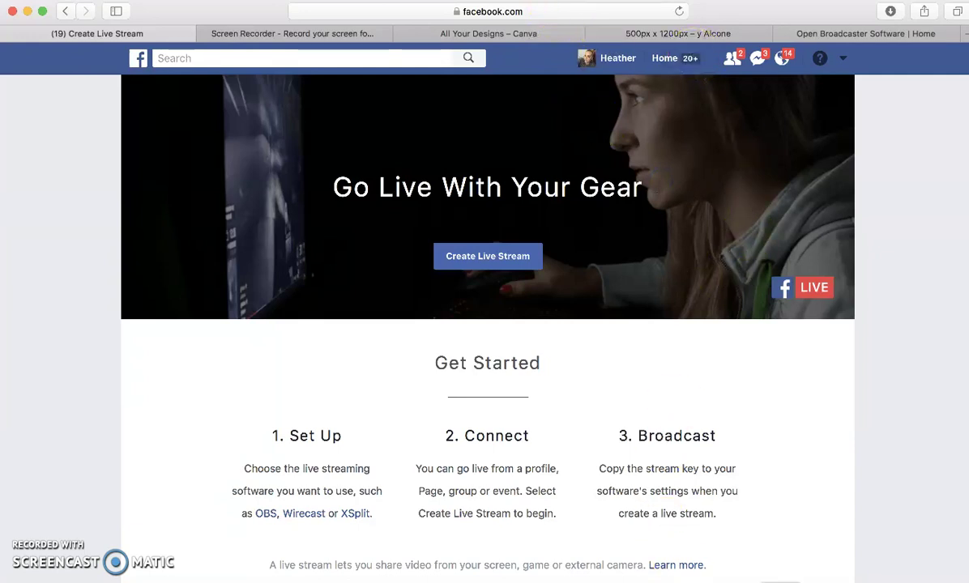
{"action": "key", "text": "super+Tab"}
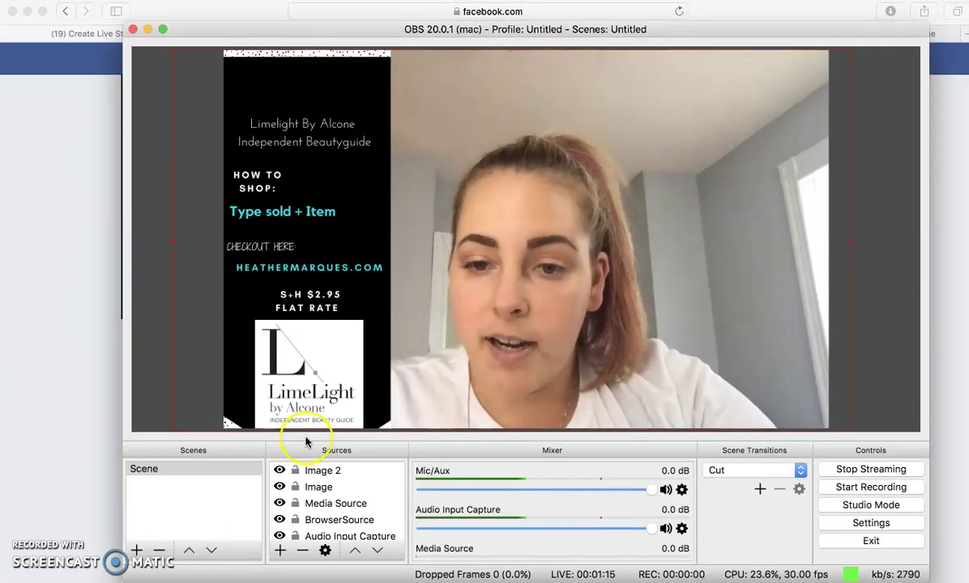